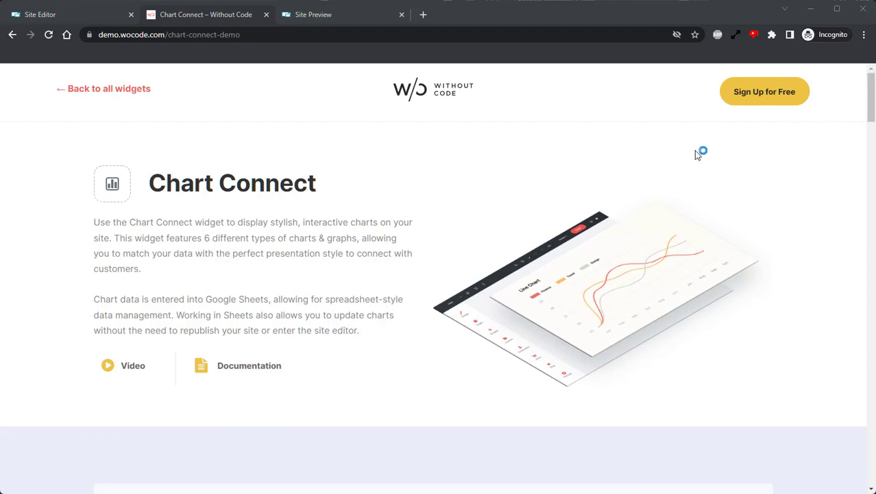
Examine the sample line, donut and bar charts on the Chart Connect demo page
{"action": "scroll", "coordinate": [765, 154], "scroll_direction": "down", "scroll_amount": 6}
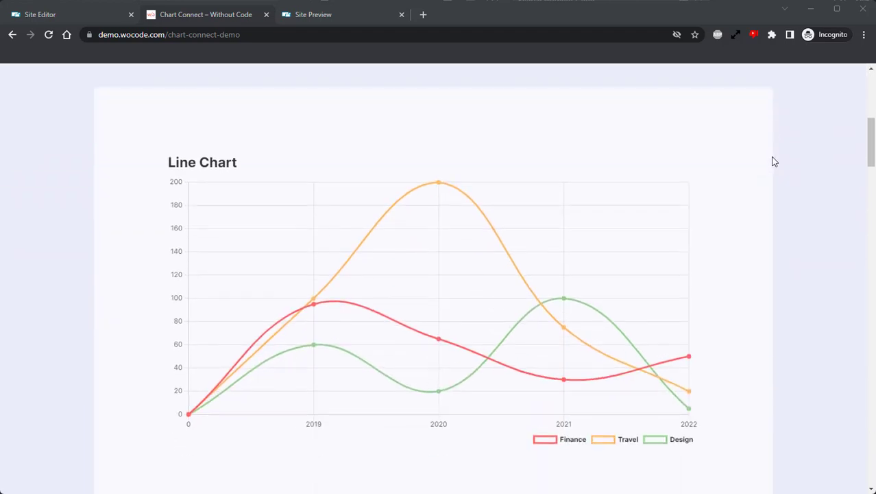
{"action": "scroll", "coordinate": [773, 165], "scroll_direction": "down", "scroll_amount": 6}
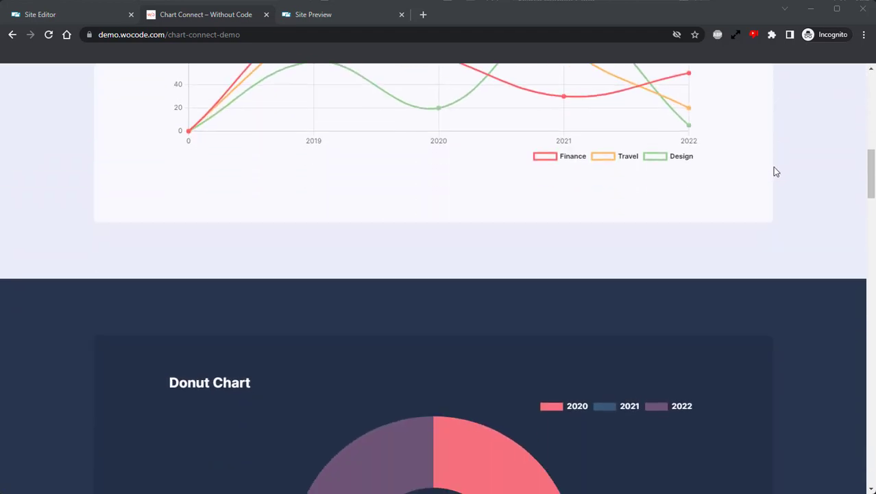
{"action": "scroll", "coordinate": [765, 189], "scroll_direction": "down", "scroll_amount": 7}
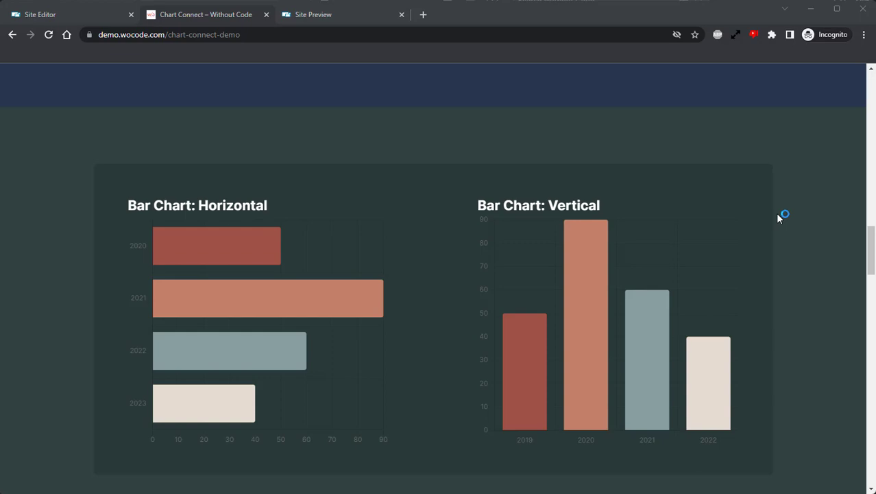
{"action": "scroll", "coordinate": [780, 217], "scroll_direction": "down", "scroll_amount": 2}
{"action": "scroll", "coordinate": [777, 234], "scroll_direction": "up", "scroll_amount": 10}
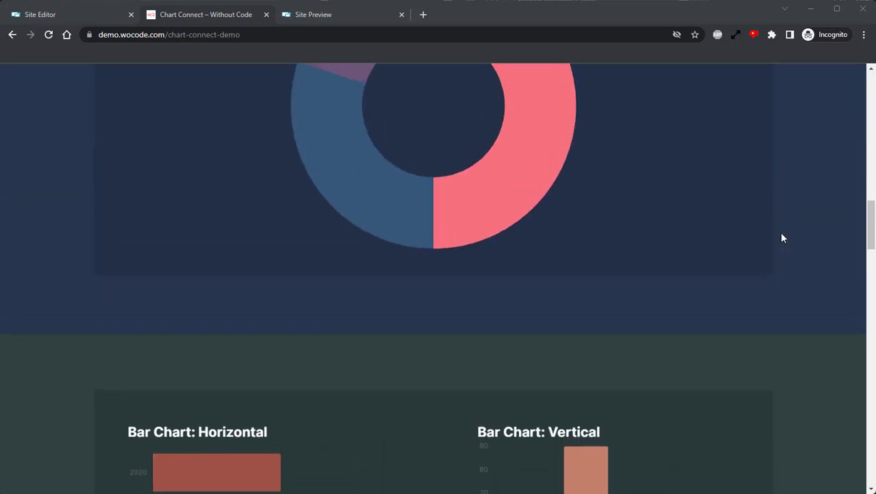
{"action": "scroll", "coordinate": [789, 234], "scroll_direction": "down", "scroll_amount": 2}
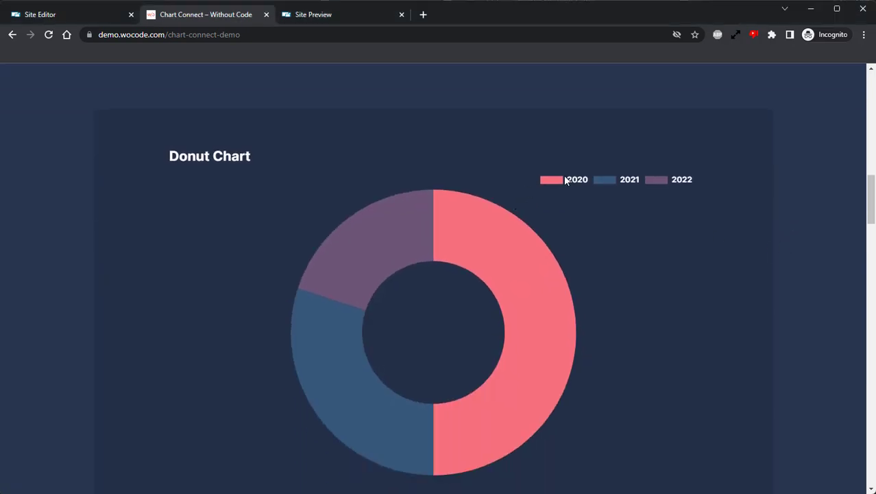
Toggle the 2021 and 2022 entries in the donut chart's legend and inspect the tooltips of its slices
{"action": "left_click", "coordinate": [612, 180]}
{"action": "left_click", "coordinate": [659, 178]}
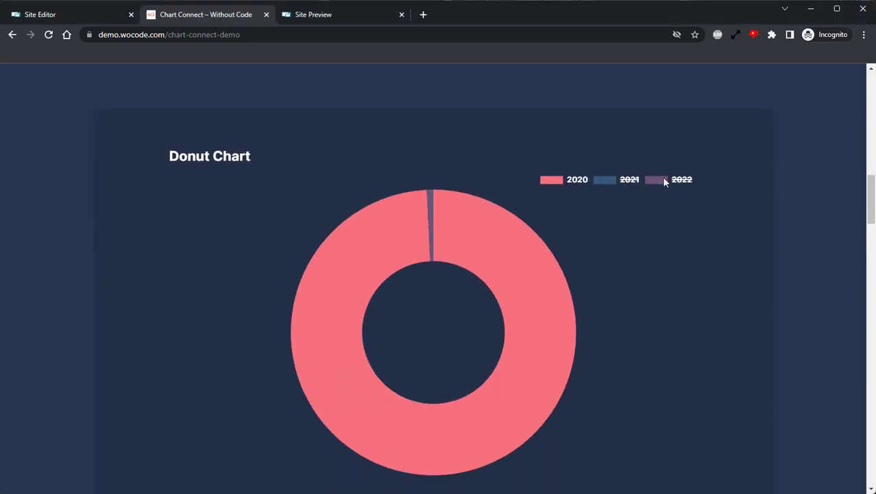
{"action": "left_click", "coordinate": [603, 180]}
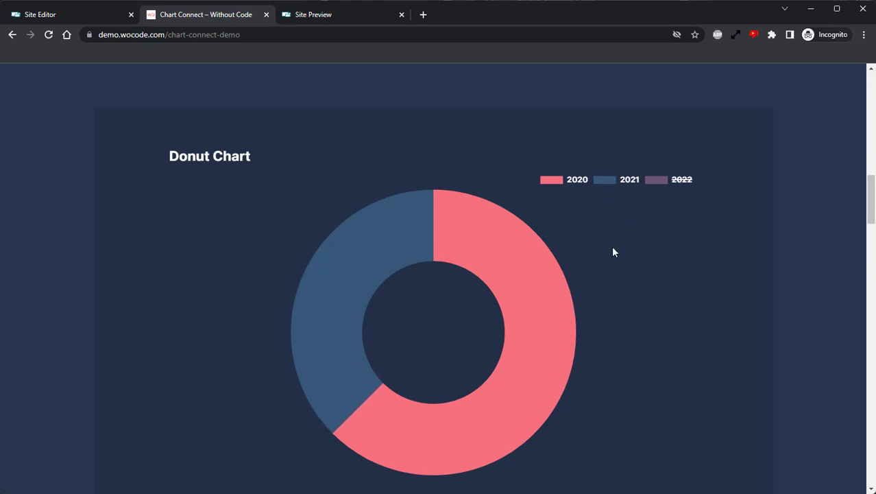
{"action": "mouse_move", "coordinate": [548, 296]}
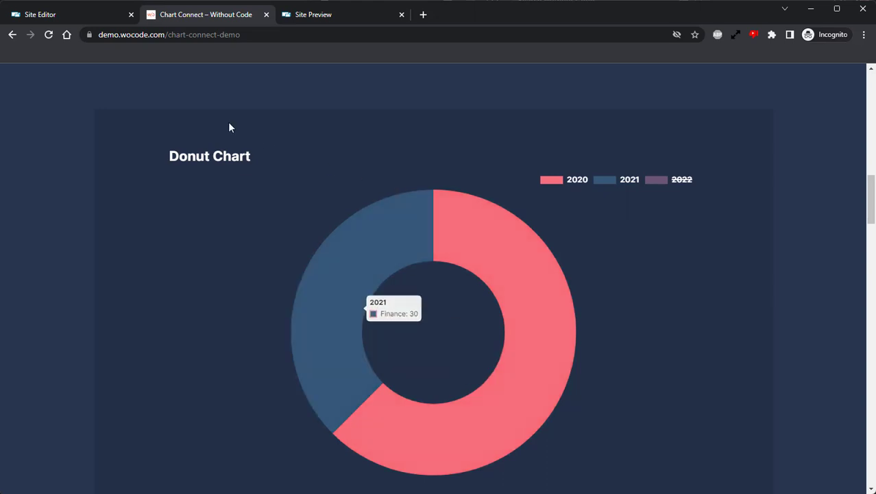
Switch to the Site Editor and locate the testimonials section on the Home page, just below Step 3
{"action": "left_click", "coordinate": [57, 19]}
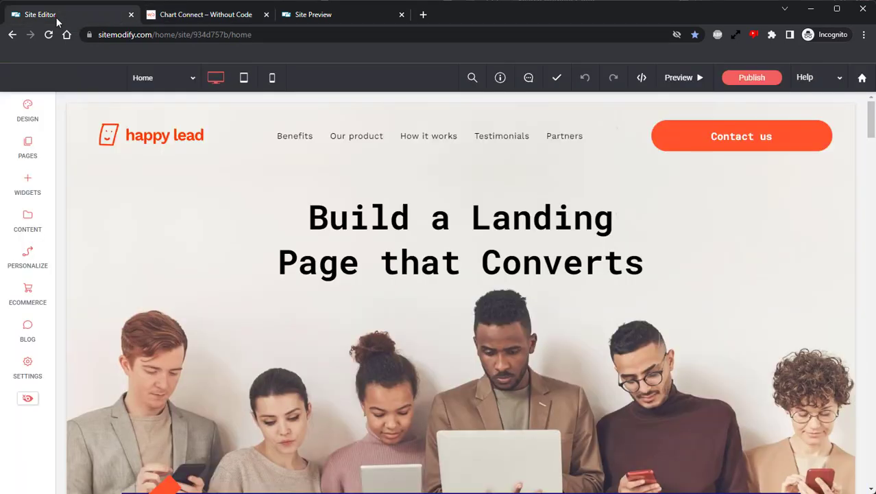
{"action": "scroll", "coordinate": [686, 247], "scroll_direction": "down", "scroll_amount": 10}
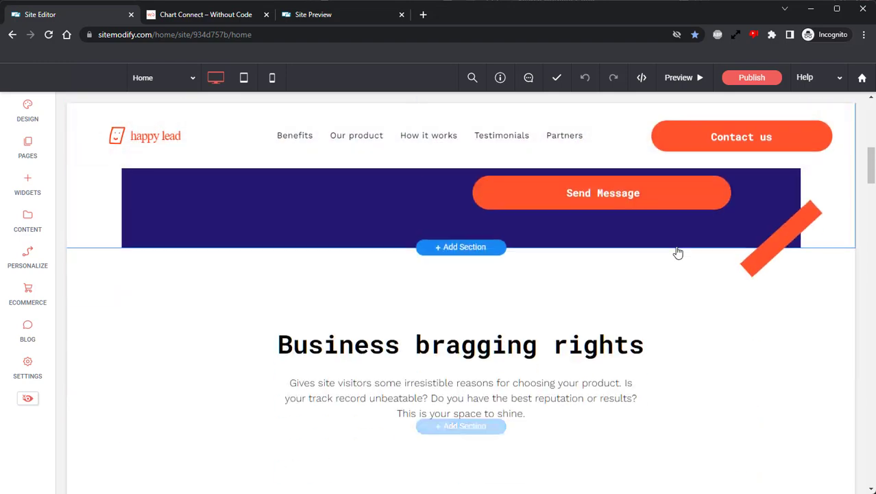
{"action": "scroll", "coordinate": [677, 253], "scroll_direction": "down", "scroll_amount": 15}
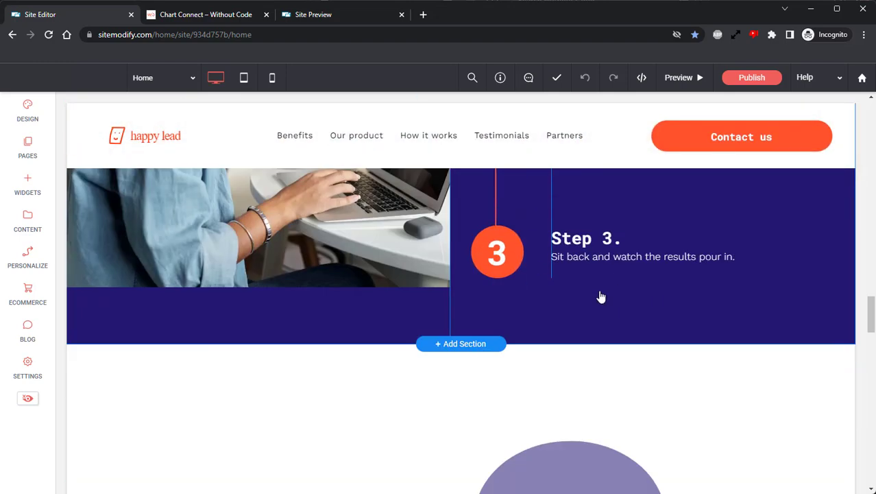
{"action": "scroll", "coordinate": [601, 296], "scroll_direction": "down", "scroll_amount": 5}
{"action": "scroll", "coordinate": [601, 298], "scroll_direction": "up", "scroll_amount": 4}
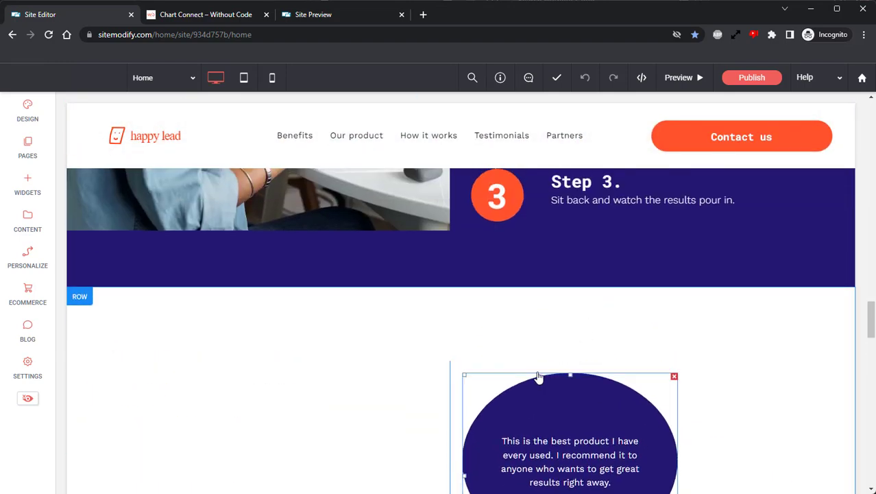
{"action": "scroll", "coordinate": [540, 377], "scroll_direction": "down", "scroll_amount": 1}
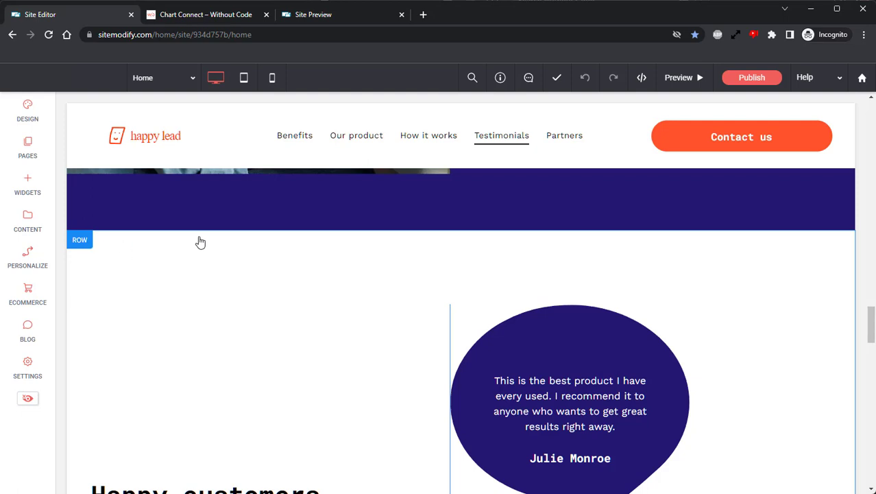
Switch to the Site Preview and inspect the bars of the finished Leads Generated By Year chart
{"action": "left_click", "coordinate": [331, 16]}
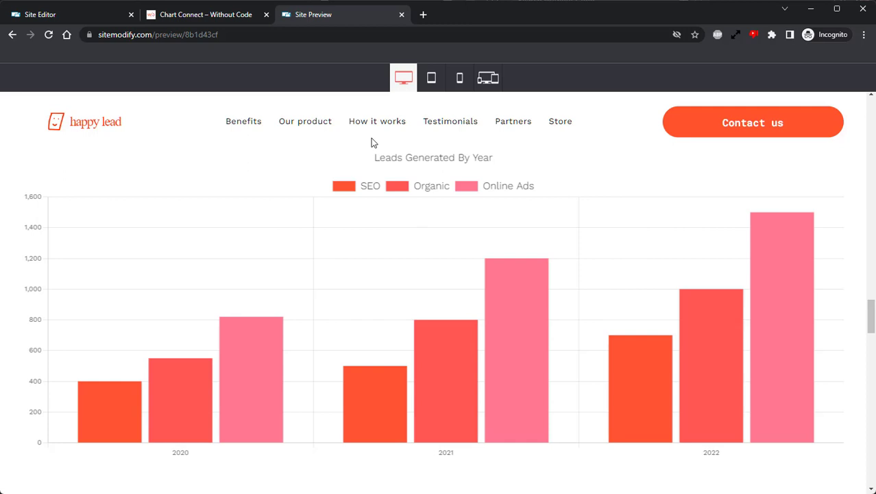
{"action": "mouse_move", "coordinate": [568, 343]}
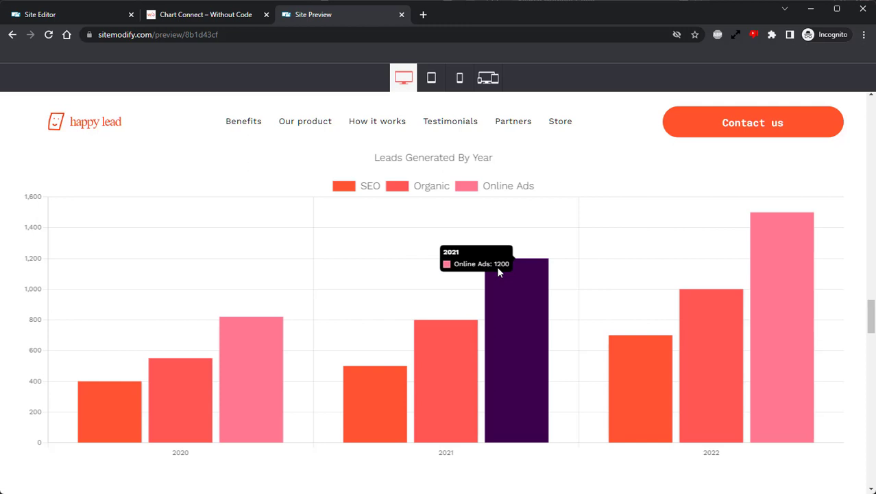
Return to the Site Editor and add a new row above the testimonials row
{"action": "left_click", "coordinate": [60, 18]}
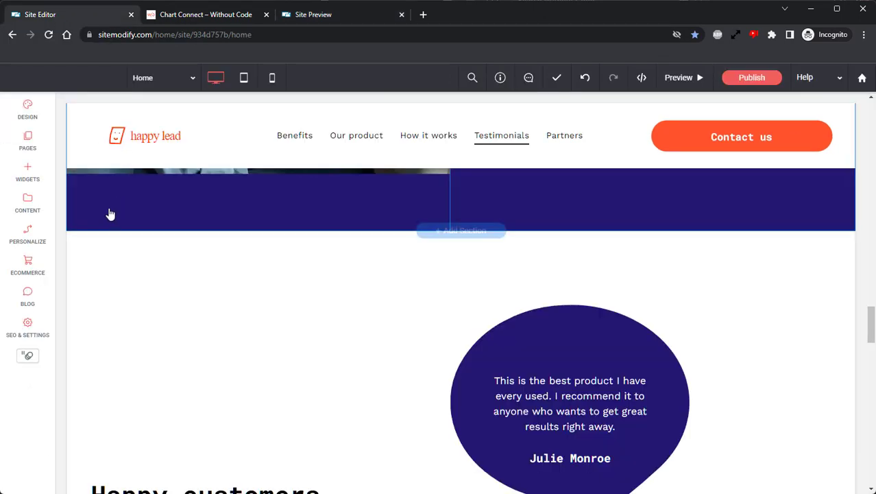
{"action": "left_click", "coordinate": [86, 245]}
{"action": "mouse_move", "coordinate": [120, 267]}
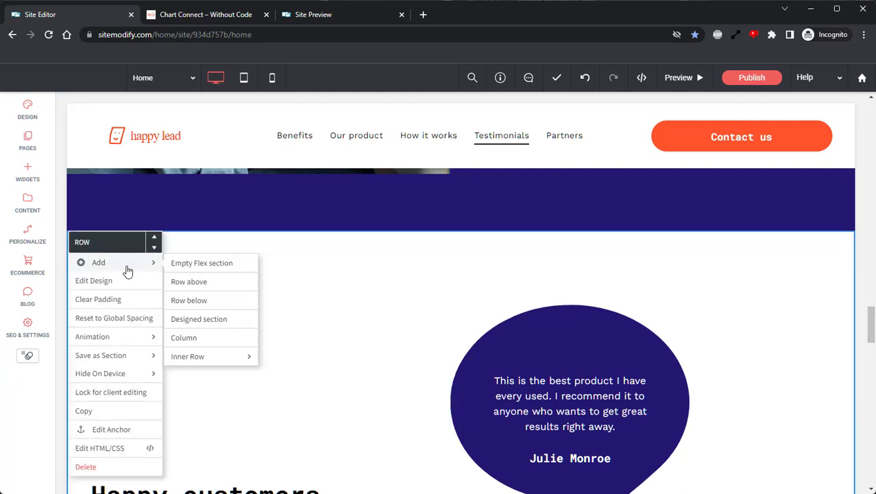
{"action": "left_click", "coordinate": [187, 282]}
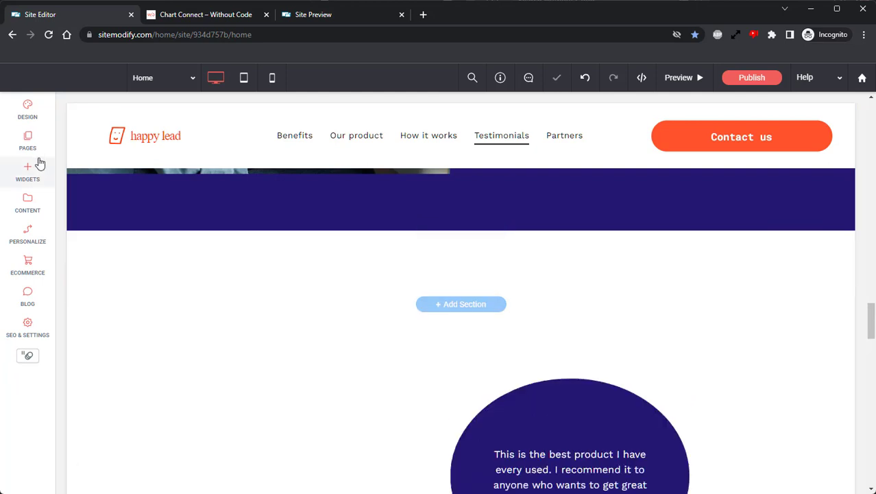
Find the Chart Connect widget by searching for "chart" and place it in the empty row above the testimonials
{"action": "left_click", "coordinate": [27, 171]}
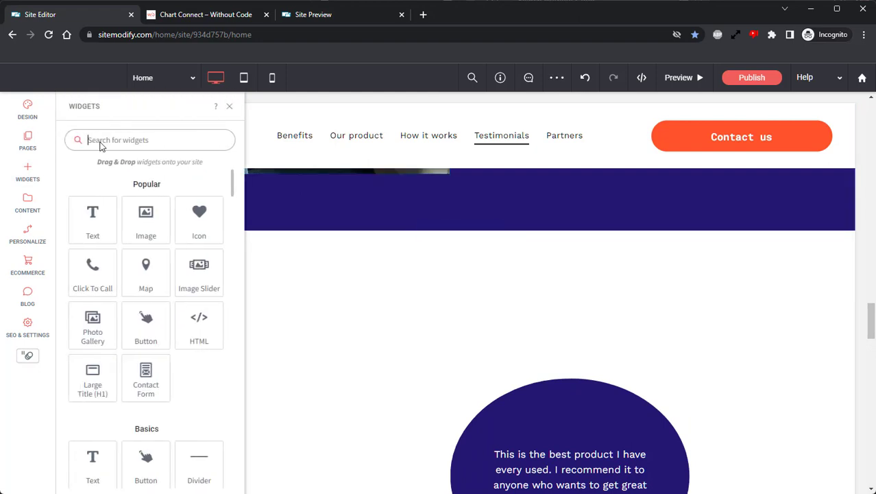
{"action": "left_click", "coordinate": [90, 143]}
{"action": "type", "text": "chart"}
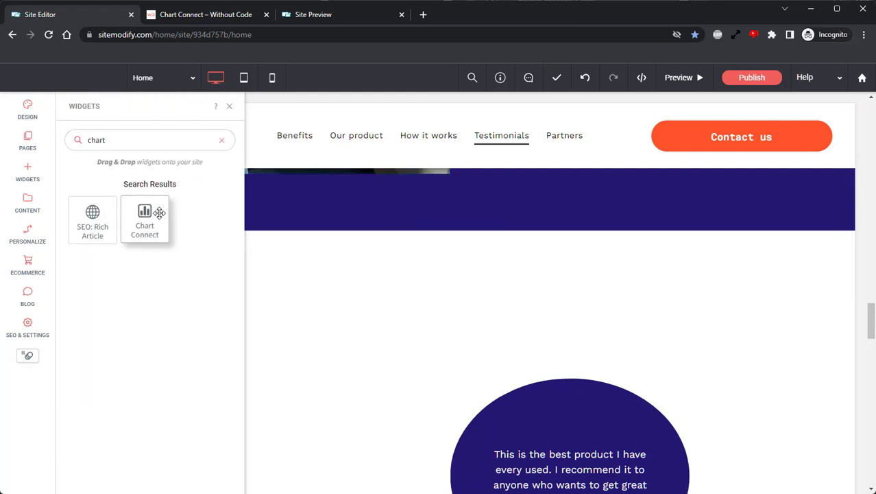
{"action": "left_click_drag", "start_coordinate": [158, 212], "coordinate": [492, 266]}
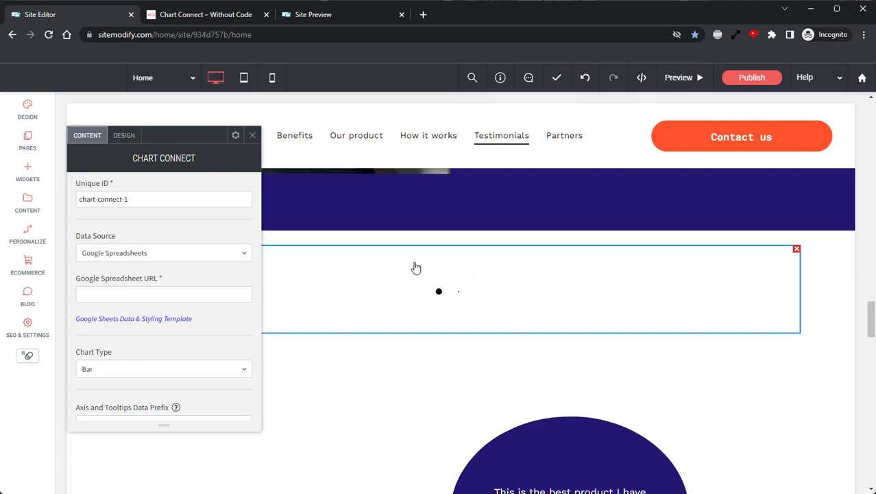
{"action": "left_click", "coordinate": [253, 135]}
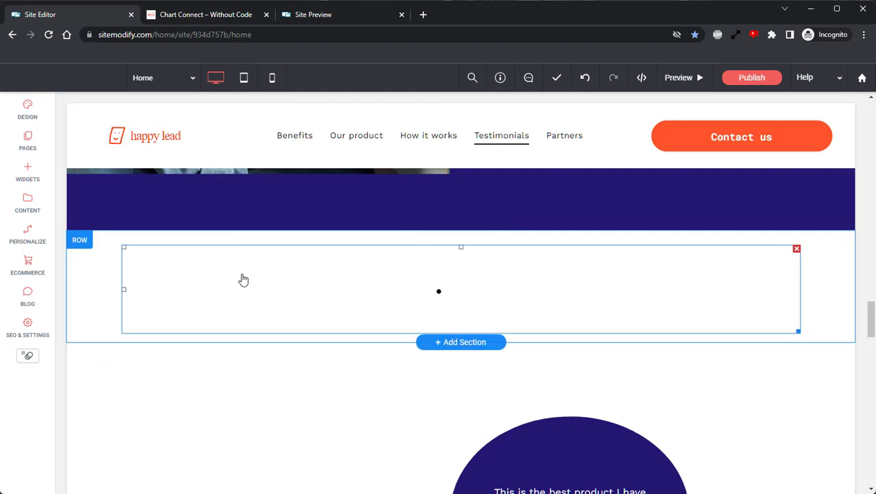
Turn on the full bleed setting for the row that holds the chart widget
{"action": "left_click", "coordinate": [83, 242]}
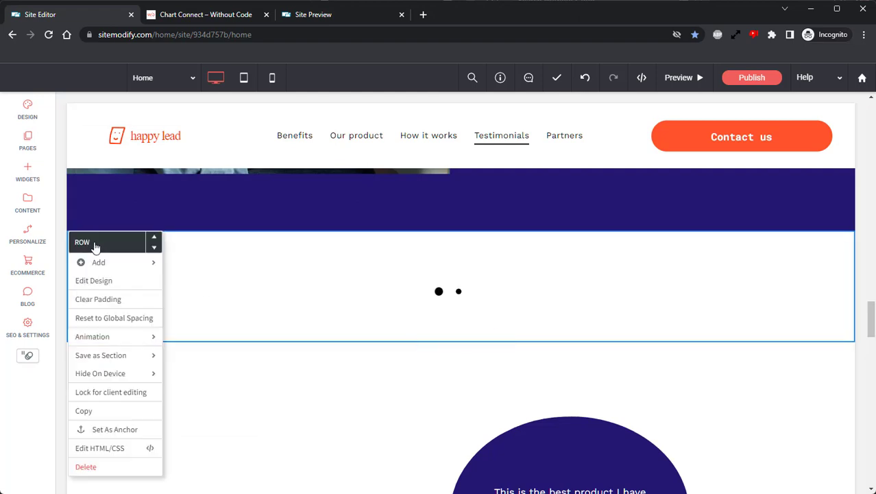
{"action": "left_click", "coordinate": [123, 281]}
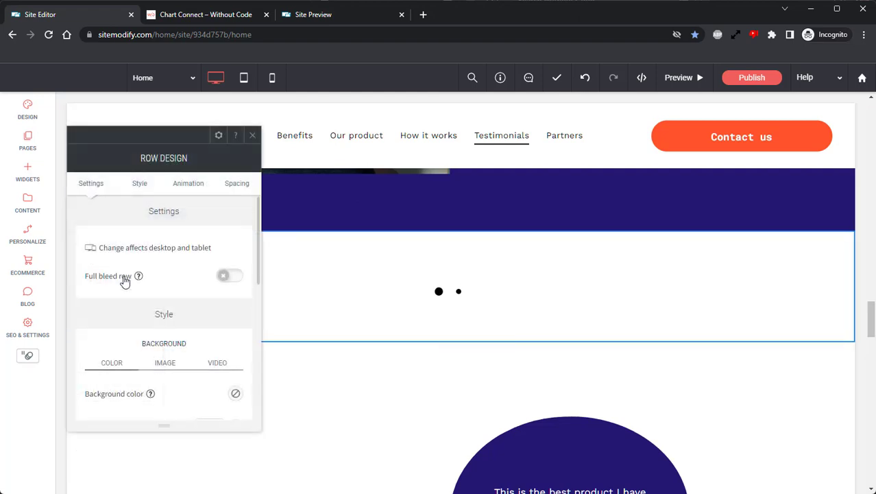
{"action": "left_click", "coordinate": [229, 281]}
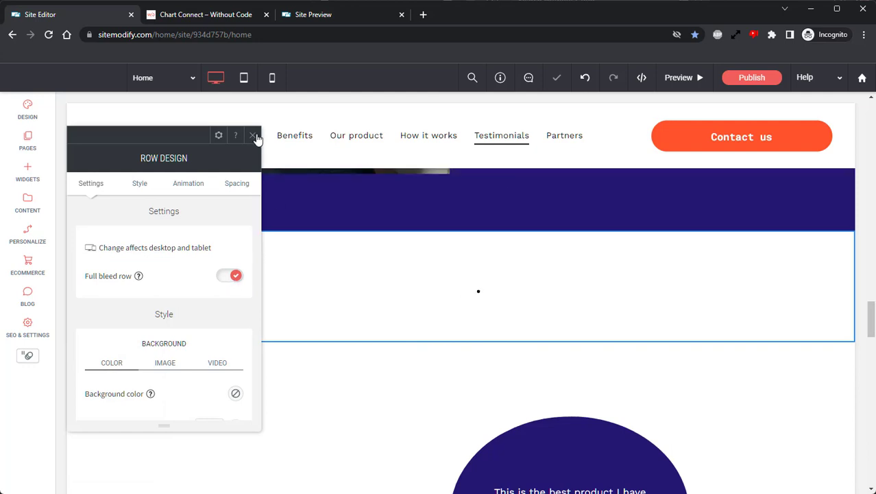
{"action": "left_click", "coordinate": [253, 136]}
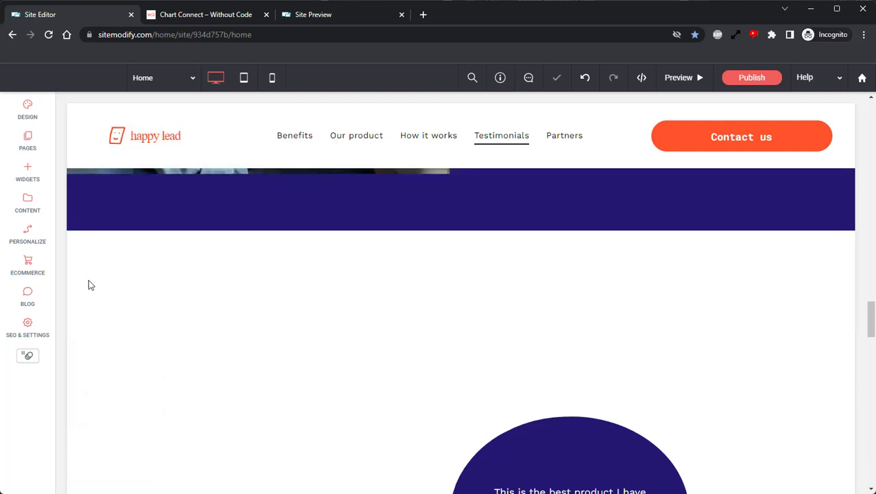
Set the chart column's top and bottom padding to 100 px, and enlarge the chart widget's height
{"action": "left_click", "coordinate": [126, 247]}
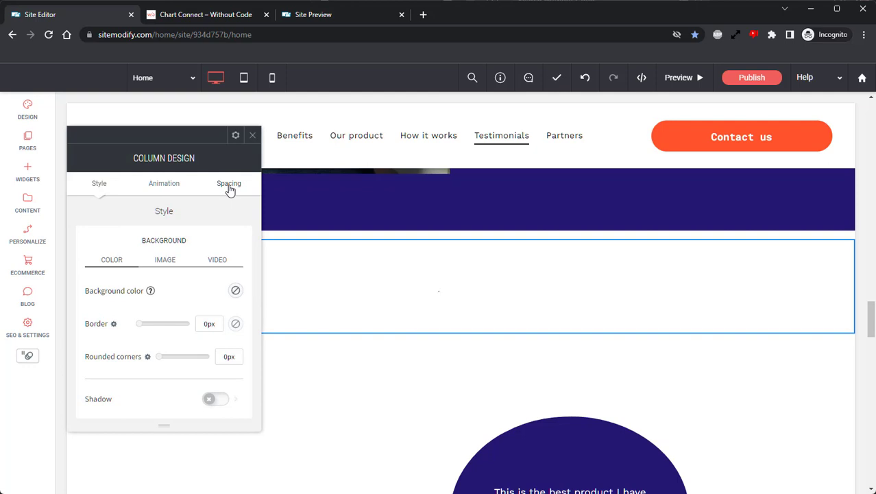
{"action": "left_click", "coordinate": [230, 185]}
{"action": "left_click", "coordinate": [162, 309]}
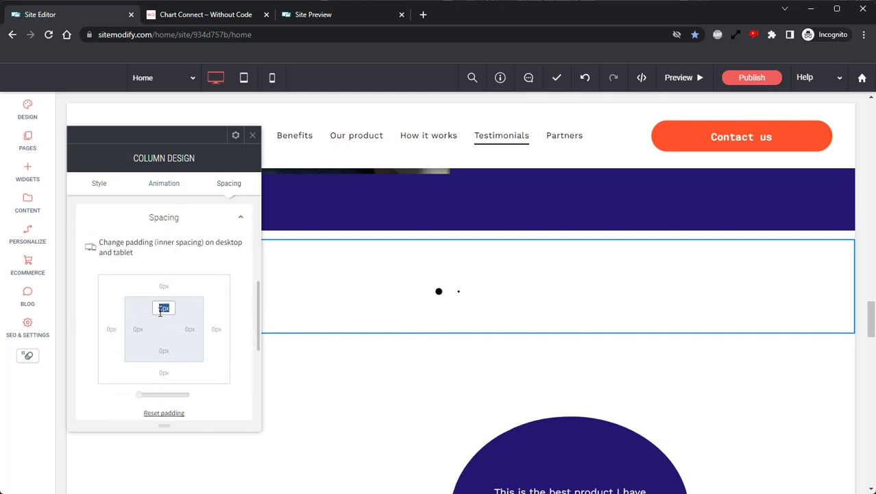
{"action": "type", "text": "100"}
{"action": "left_click", "coordinate": [166, 353]}
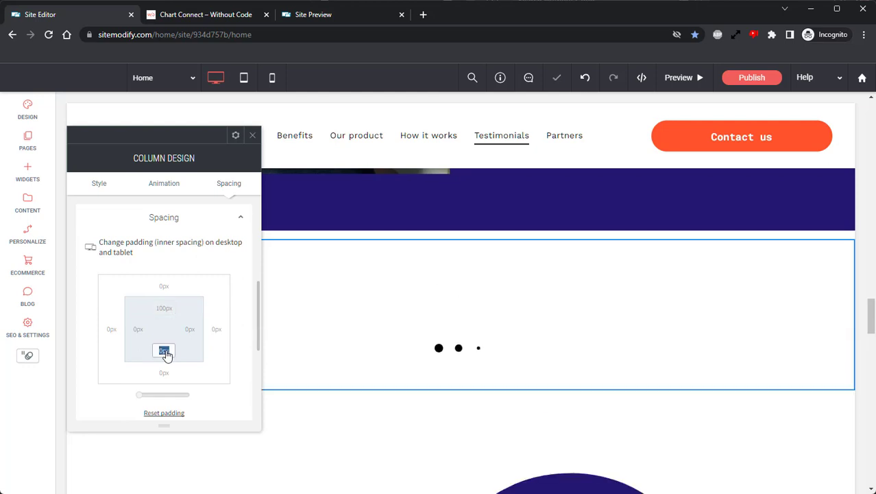
{"action": "type", "text": "100"}
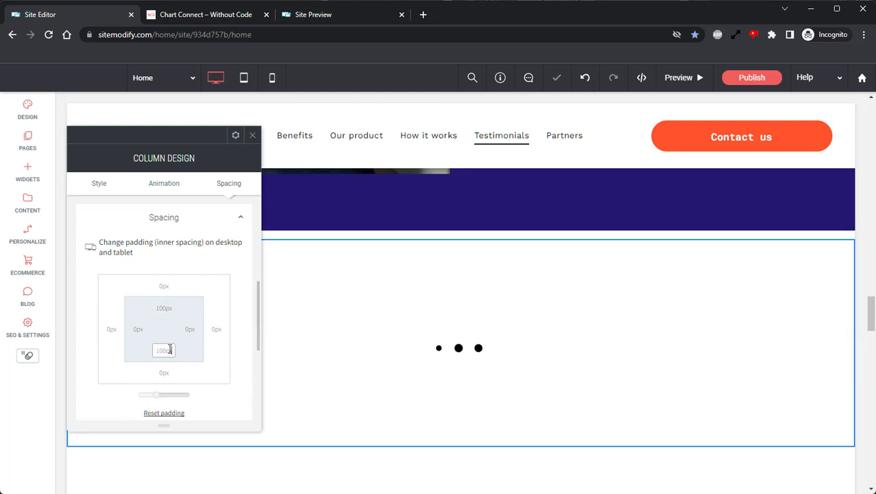
{"action": "left_click", "coordinate": [252, 135]}
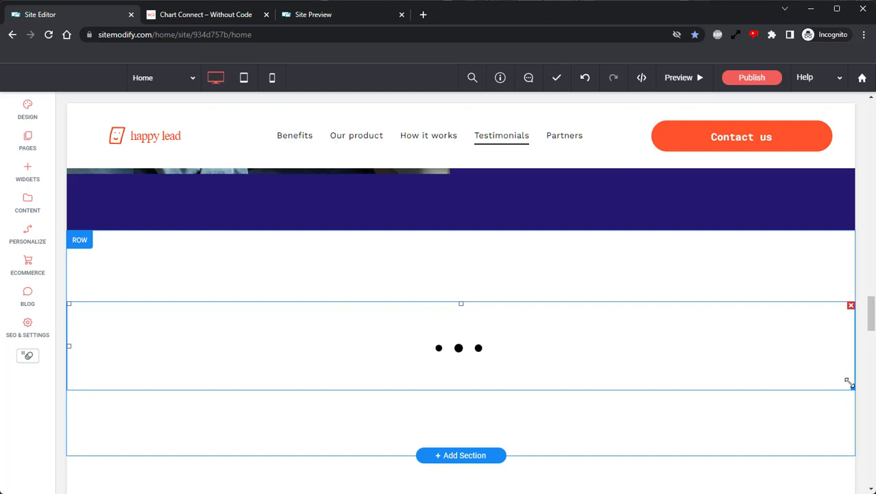
{"action": "left_click_drag", "start_coordinate": [845, 382], "coordinate": [861, 482]}
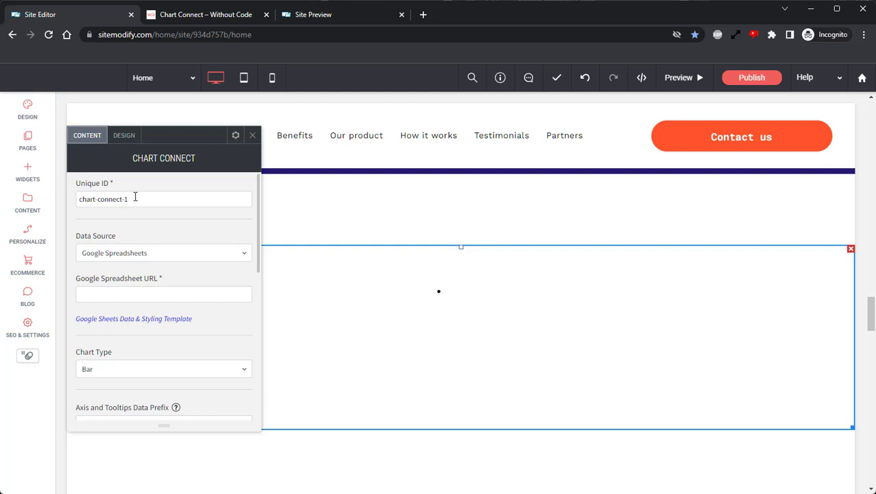
Review the chart widget's Google Spreadsheets data source option and set the source to Local CSV File
{"action": "left_click", "coordinate": [156, 255]}
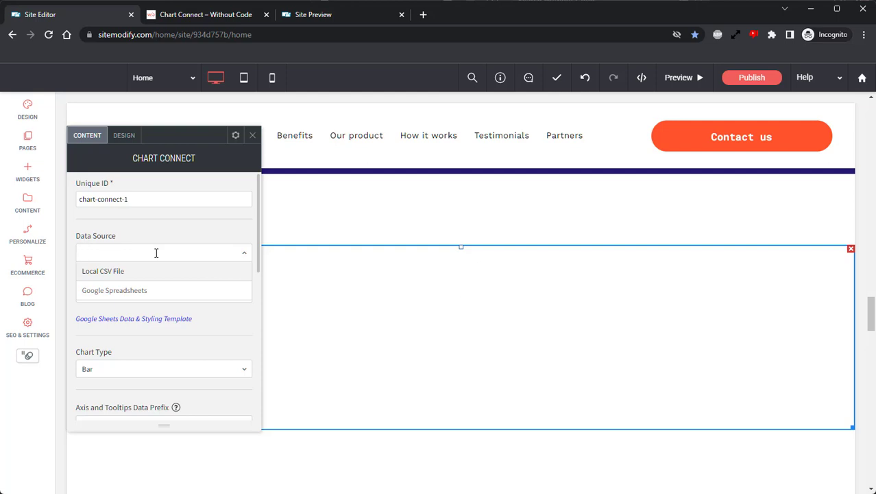
{"action": "left_click", "coordinate": [121, 291]}
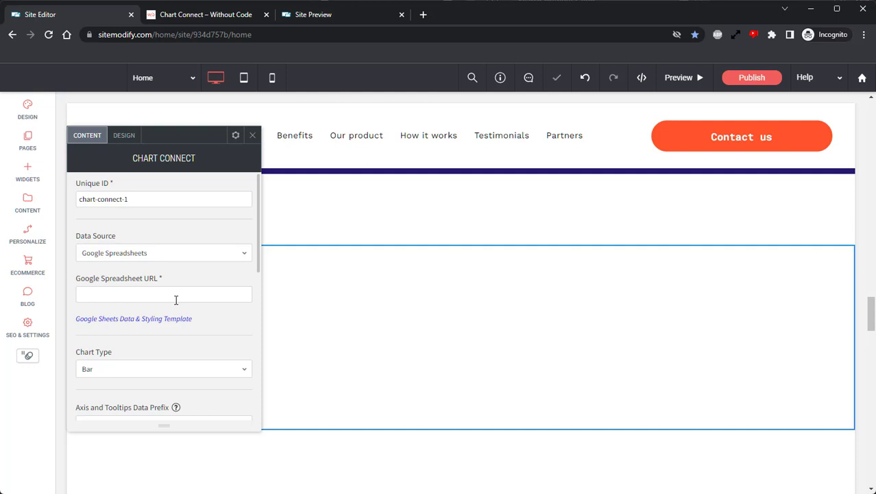
{"action": "left_click", "coordinate": [151, 253]}
{"action": "left_click", "coordinate": [98, 274]}
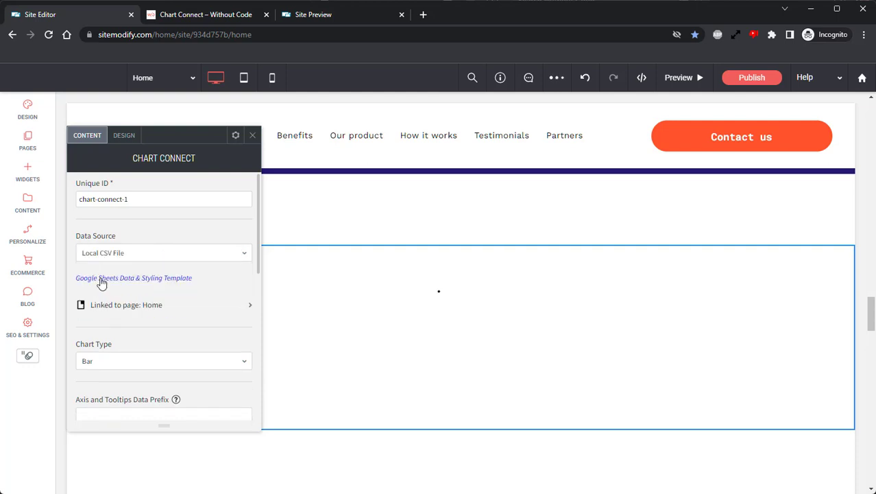
Examine the Local CSV File link's File for download option and close the link settings without choosing a file
{"action": "left_click", "coordinate": [140, 304]}
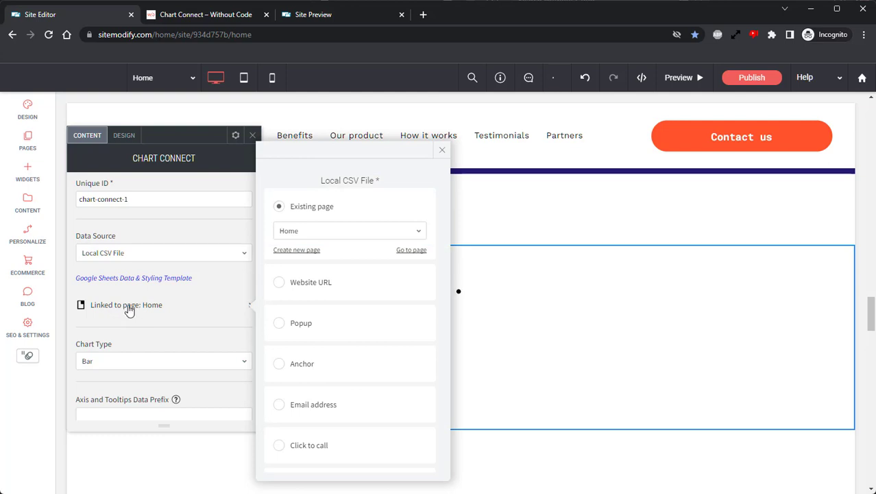
{"action": "scroll", "coordinate": [338, 310], "scroll_direction": "down", "scroll_amount": 1}
{"action": "scroll", "coordinate": [339, 310], "scroll_direction": "down", "scroll_amount": 1}
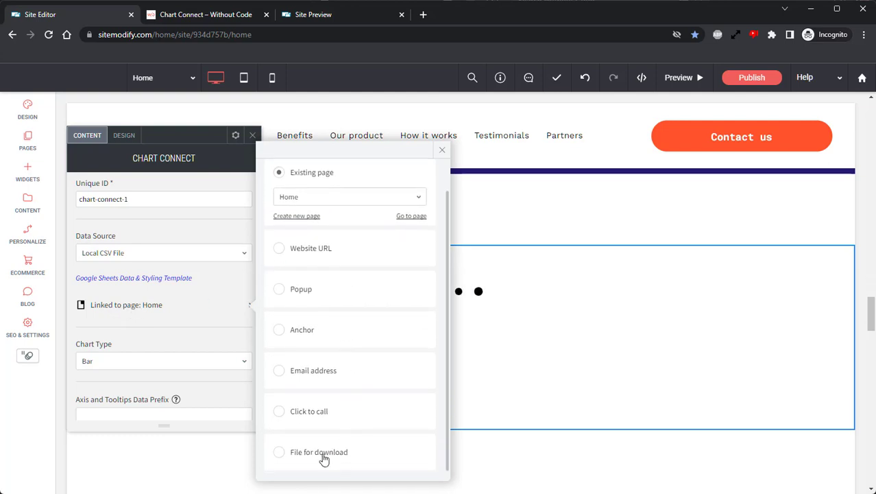
{"action": "left_click", "coordinate": [324, 458]}
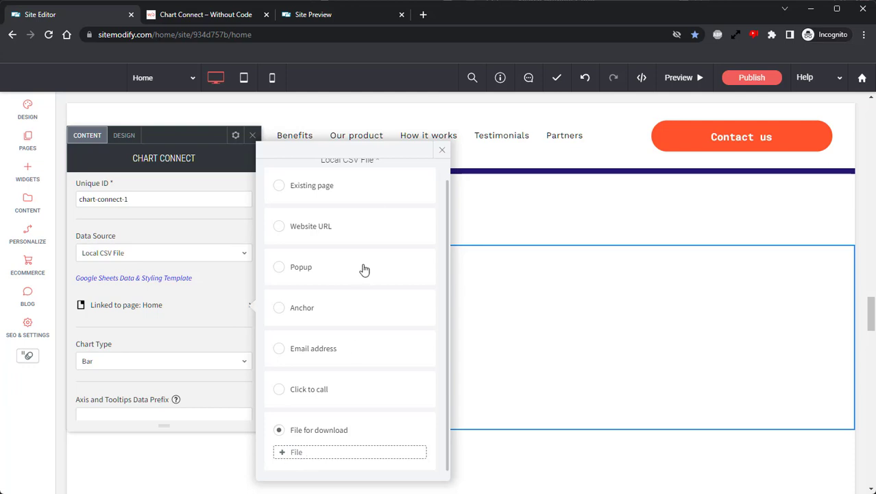
{"action": "left_click", "coordinate": [442, 149]}
Set the chart's data source to Google Spreadsheets and open the Google Sheets Data & Styling Template to review its columns
{"action": "left_click", "coordinate": [157, 252]}
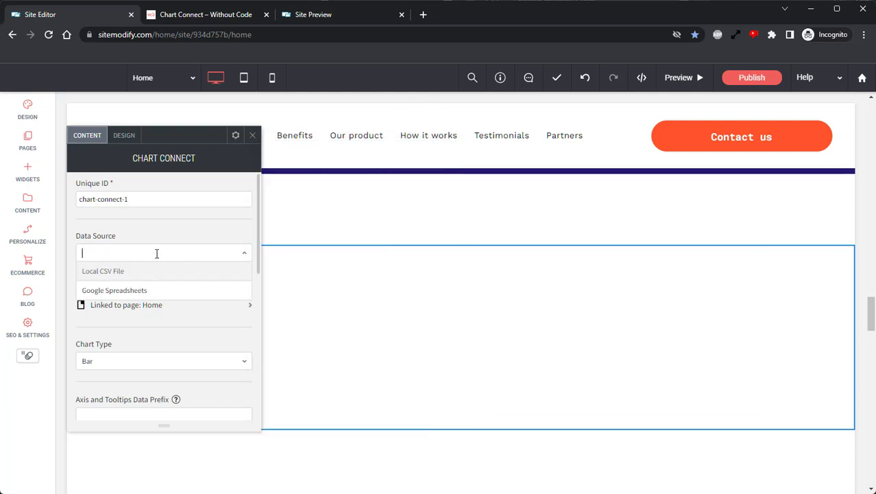
{"action": "left_click", "coordinate": [131, 291]}
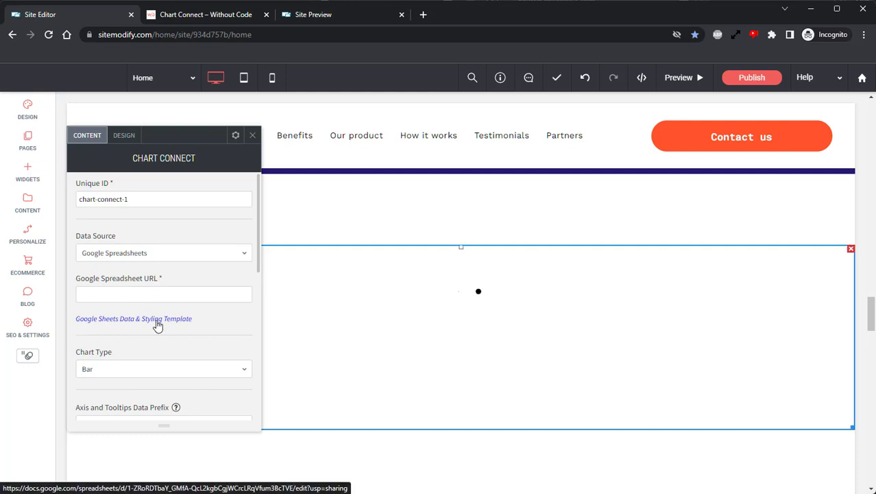
{"action": "left_click", "coordinate": [157, 325]}
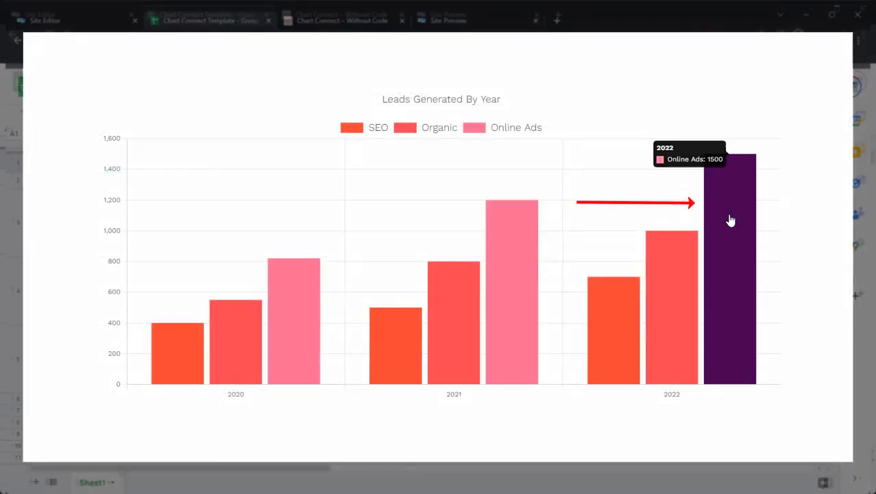
{"action": "left_click_drag", "start_coordinate": [189, 474], "coordinate": [277, 476]}
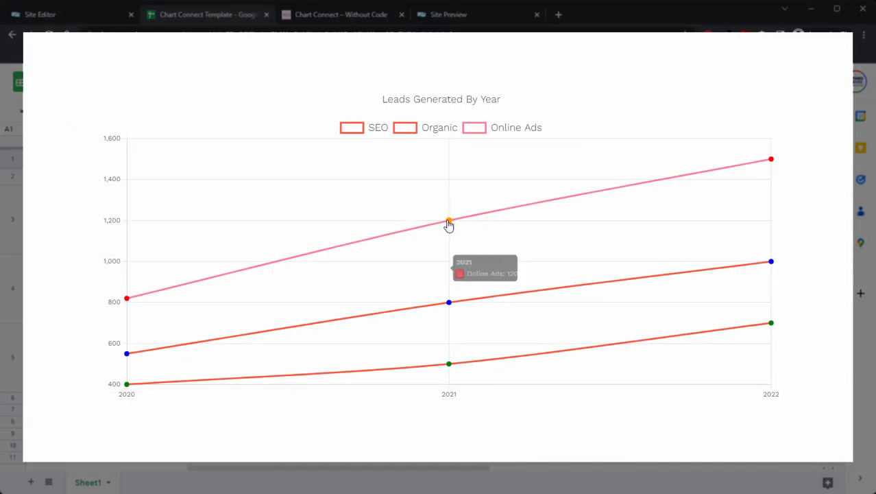
{"action": "mouse_move", "coordinate": [448, 308]}
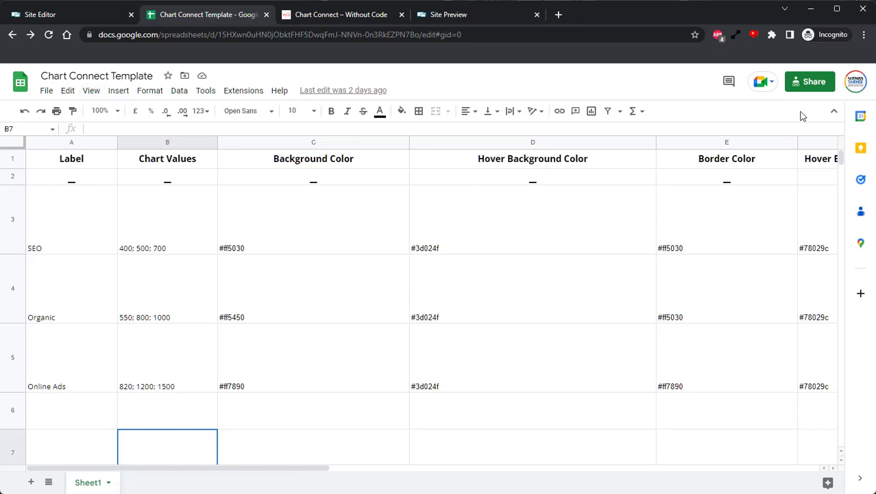
Set the Chart Connect Template spreadsheet's general access to Anyone with the link and copy its sharing link
{"action": "left_click", "coordinate": [806, 82]}
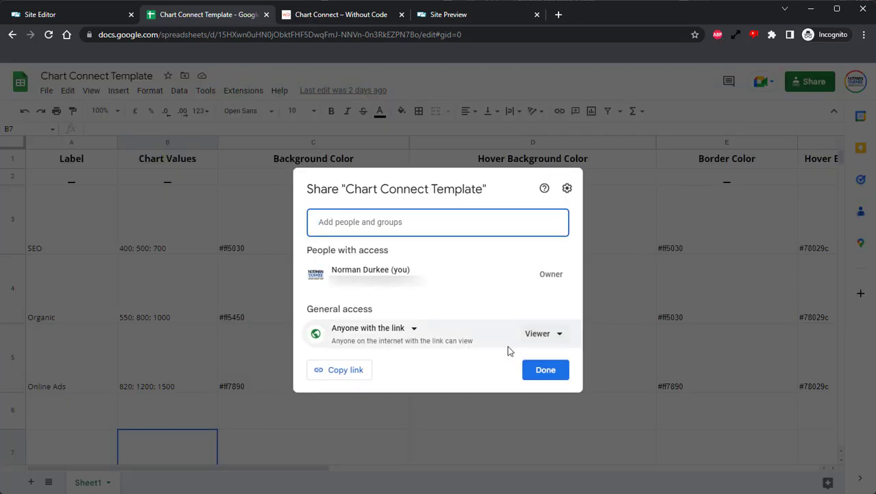
{"action": "left_click", "coordinate": [414, 329]}
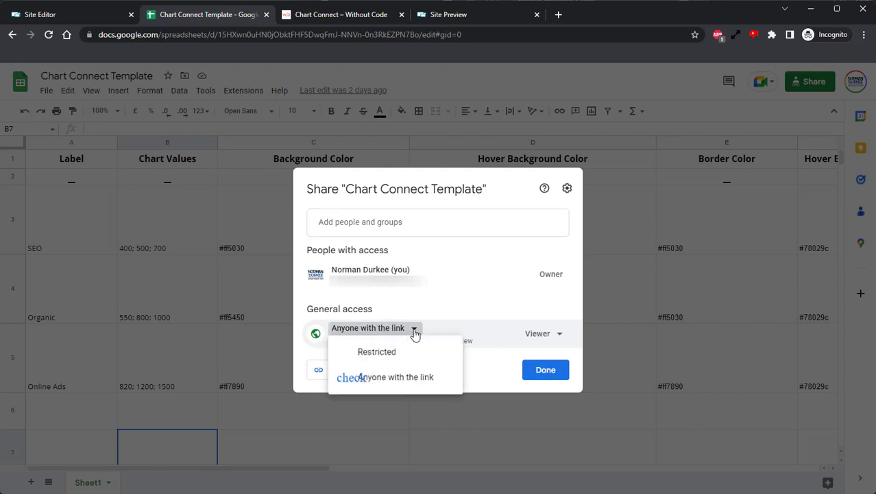
{"action": "left_click", "coordinate": [409, 384]}
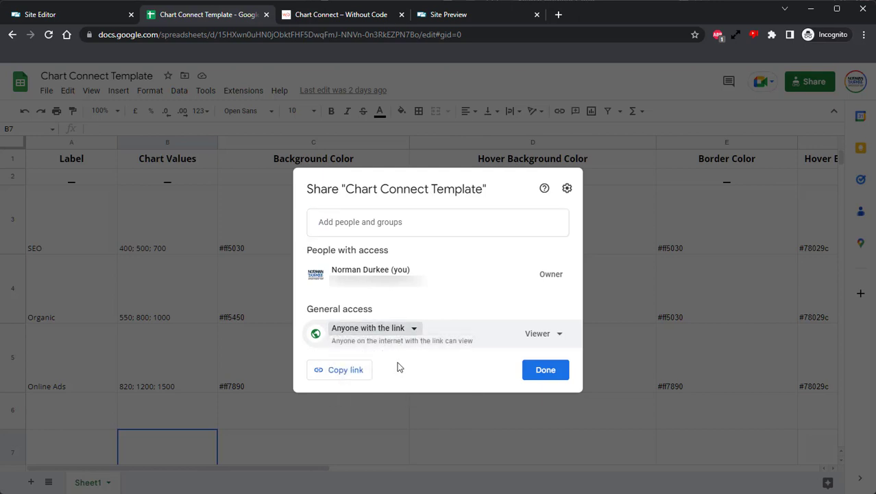
{"action": "left_click", "coordinate": [347, 372]}
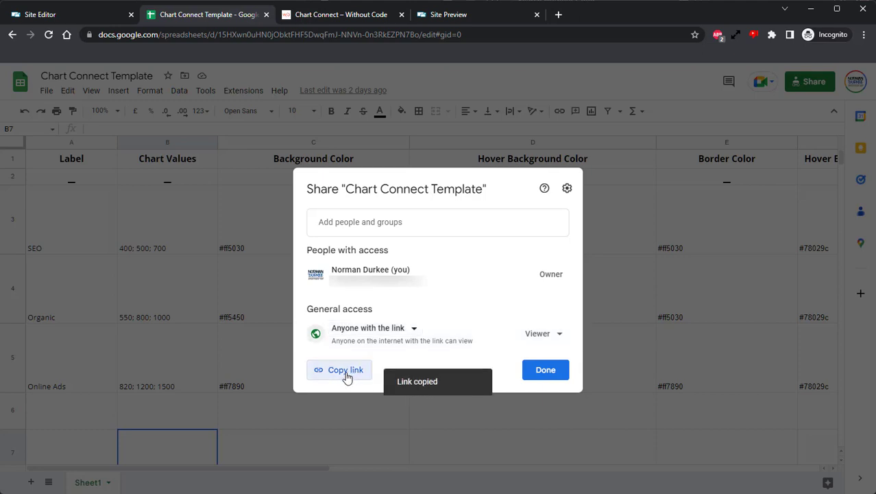
Switch to the Site Editor and paste the copied sharing link as the chart widget's Google Spreadsheet URL
{"action": "left_click", "coordinate": [59, 20]}
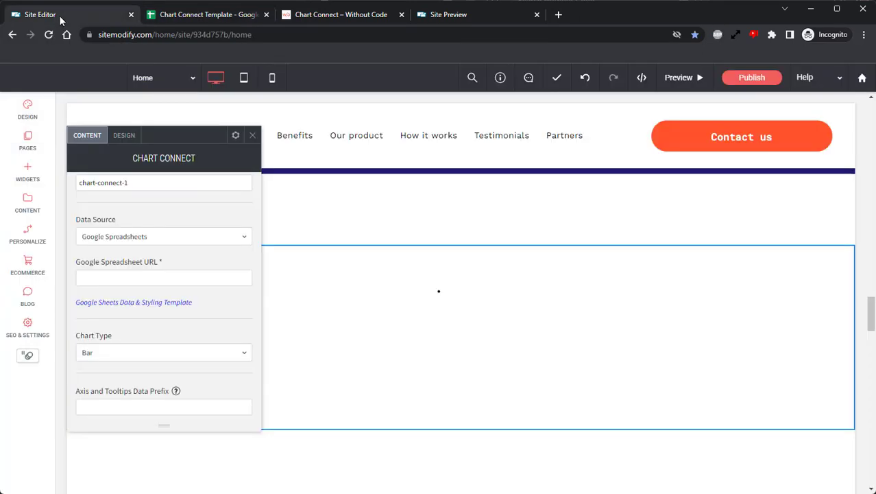
{"action": "left_click", "coordinate": [114, 277]}
{"action": "key", "text": "ctrl+v"}
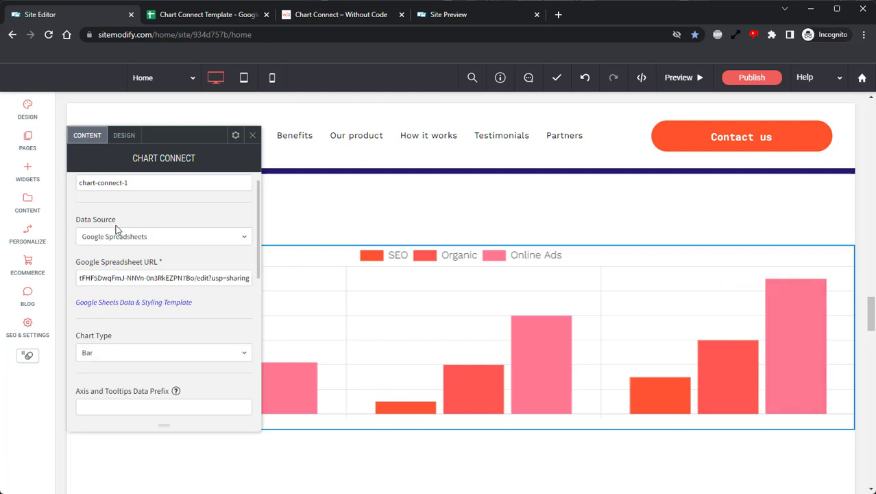
Preview the chart as Line, Doughnut and Polar Area types, and return the chart type to Bar
{"action": "scroll", "coordinate": [126, 220], "scroll_direction": "down", "scroll_amount": 1}
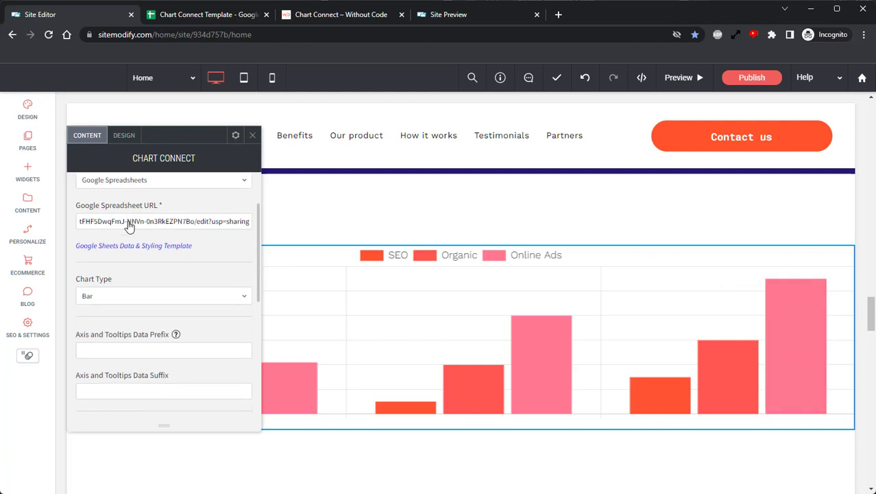
{"action": "scroll", "coordinate": [128, 221], "scroll_direction": "down", "scroll_amount": 1}
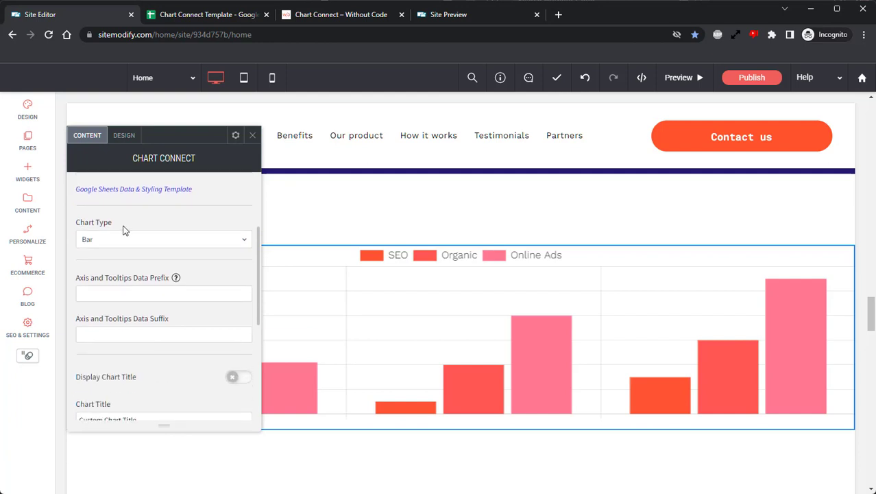
{"action": "left_click", "coordinate": [117, 244]}
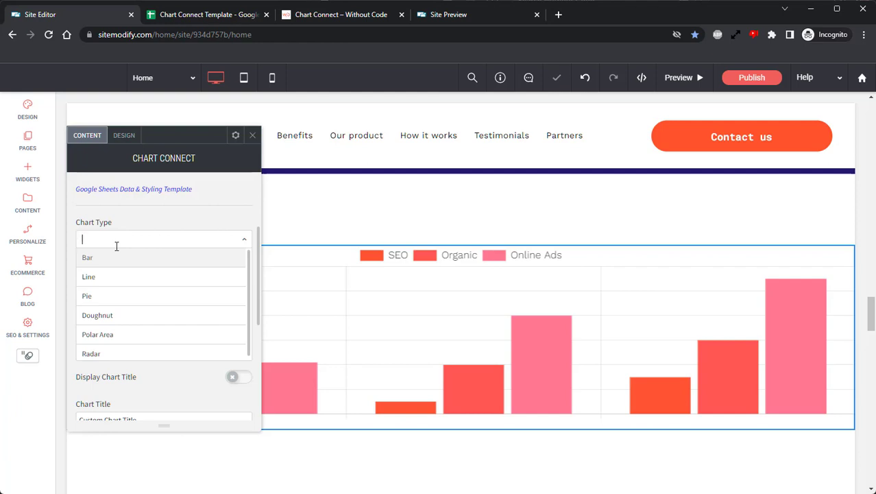
{"action": "left_click", "coordinate": [111, 276]}
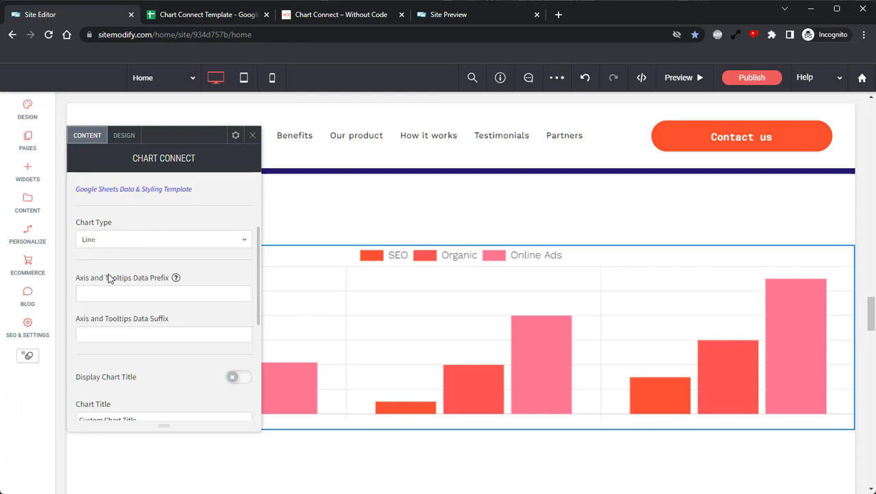
{"action": "left_click", "coordinate": [113, 245]}
{"action": "left_click", "coordinate": [127, 321]}
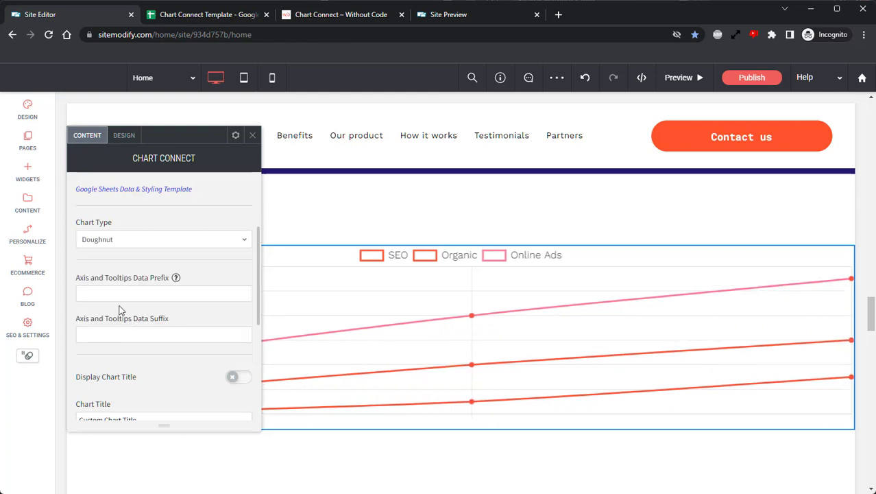
{"action": "left_click", "coordinate": [121, 245]}
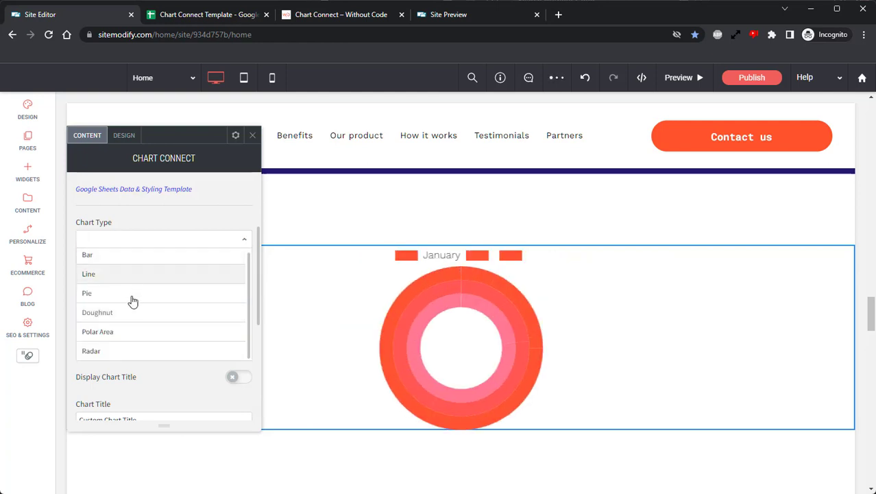
{"action": "left_click", "coordinate": [123, 333]}
{"action": "left_click", "coordinate": [132, 246]}
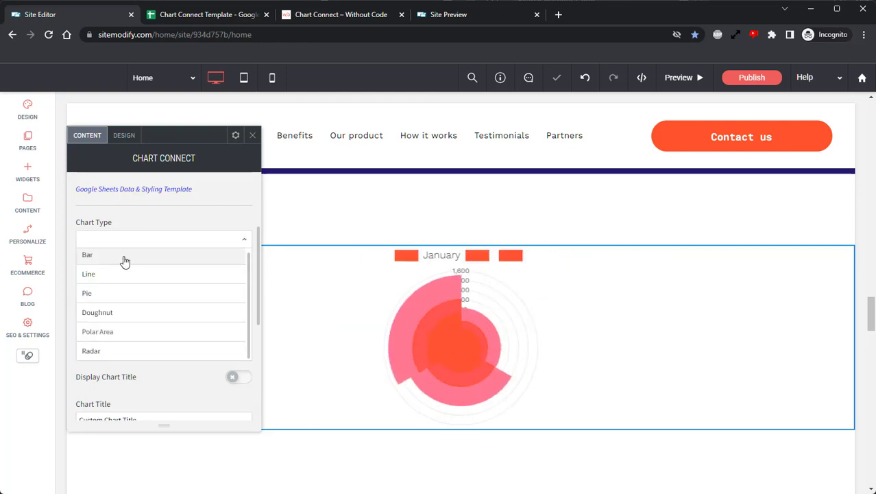
{"action": "left_click", "coordinate": [123, 257]}
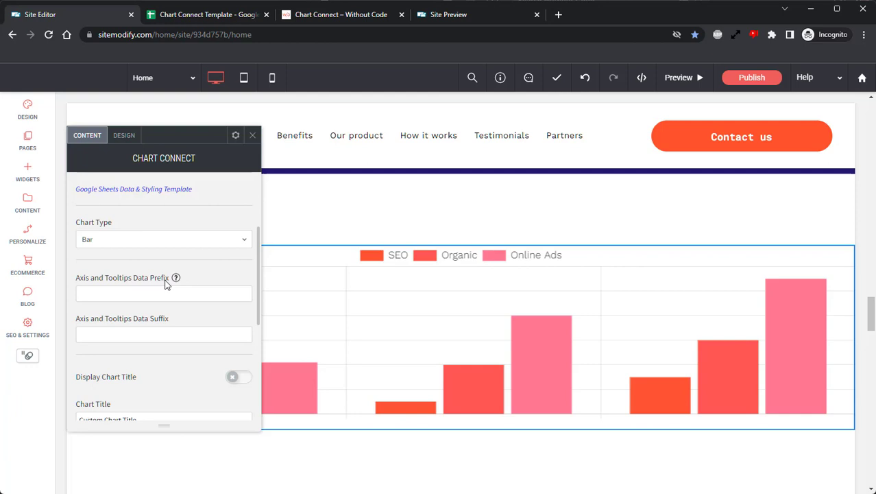
Try $ as the axis and tooltips data prefix, check a bar's tooltip, and clear the prefix
{"action": "left_click", "coordinate": [165, 294]}
{"action": "type", "text": "$"}
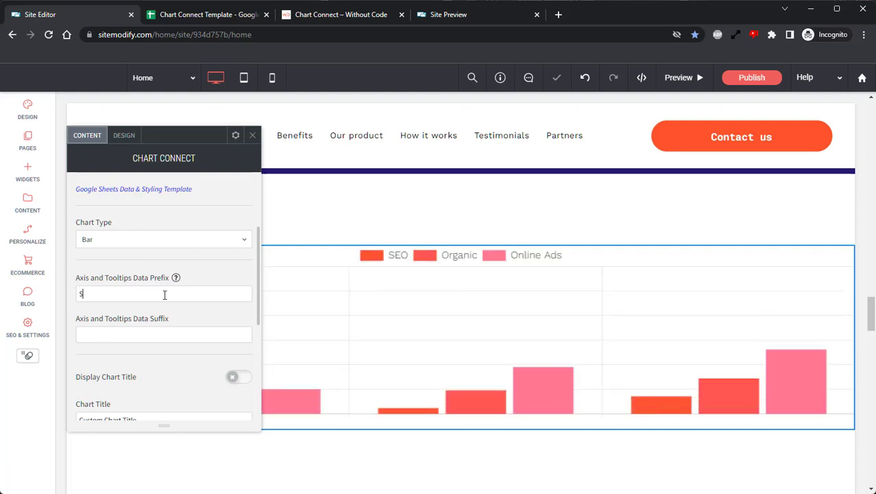
{"action": "mouse_move", "coordinate": [547, 337]}
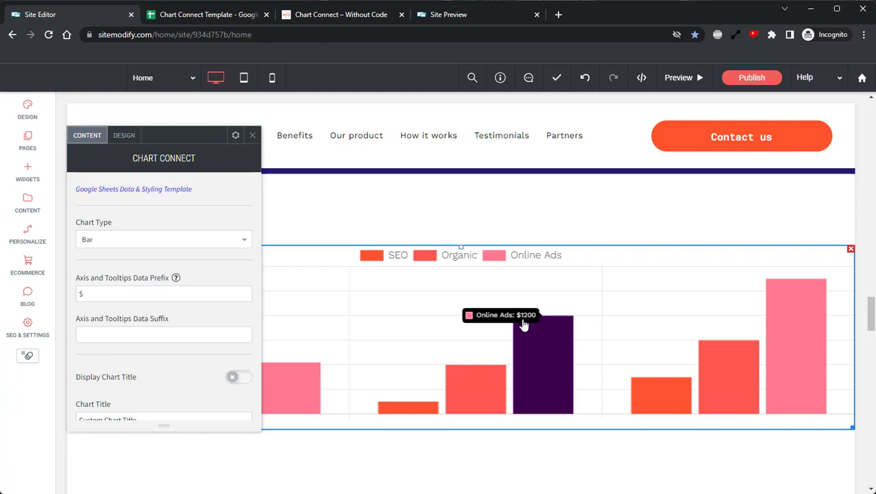
{"action": "double_click", "coordinate": [85, 295]}
{"action": "key", "text": "BackSpace"}
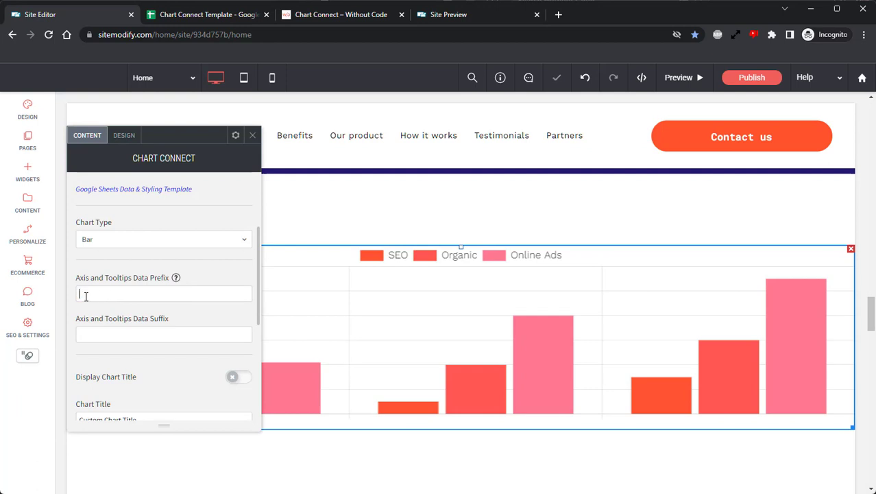
Try ¢ as the axis and tooltips data suffix, check it on the chart, and clear the suffix
{"action": "left_click", "coordinate": [120, 336]}
{"action": "type", "text": "€"}
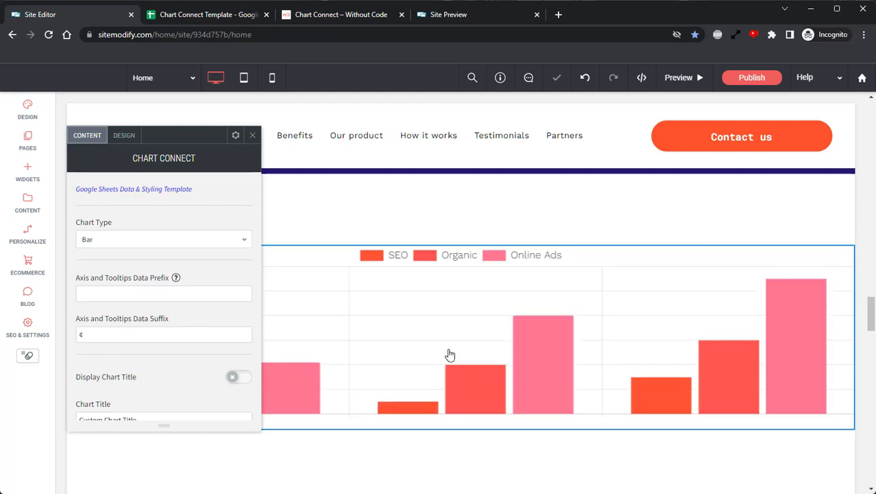
{"action": "mouse_move", "coordinate": [534, 352]}
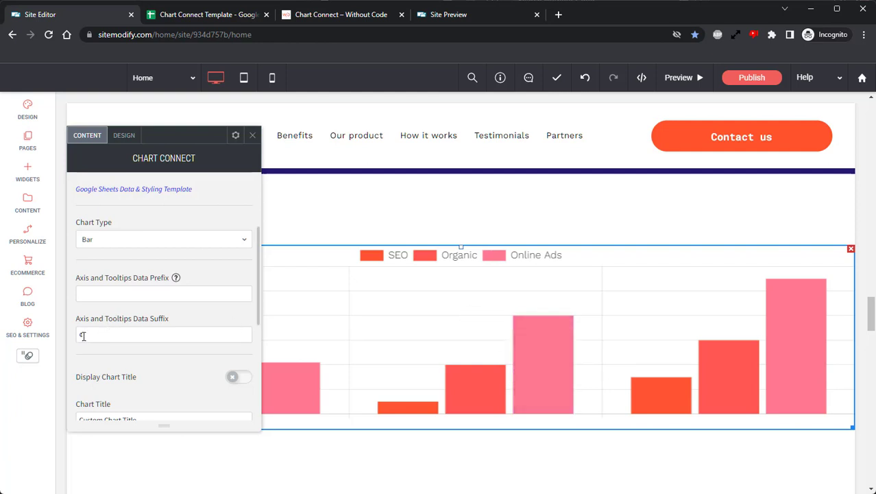
{"action": "key", "text": "BackSpace"}
Enable the chart title display and set the title to "Leads Generated By Year"
{"action": "scroll", "coordinate": [134, 291], "scroll_direction": "down", "scroll_amount": 3}
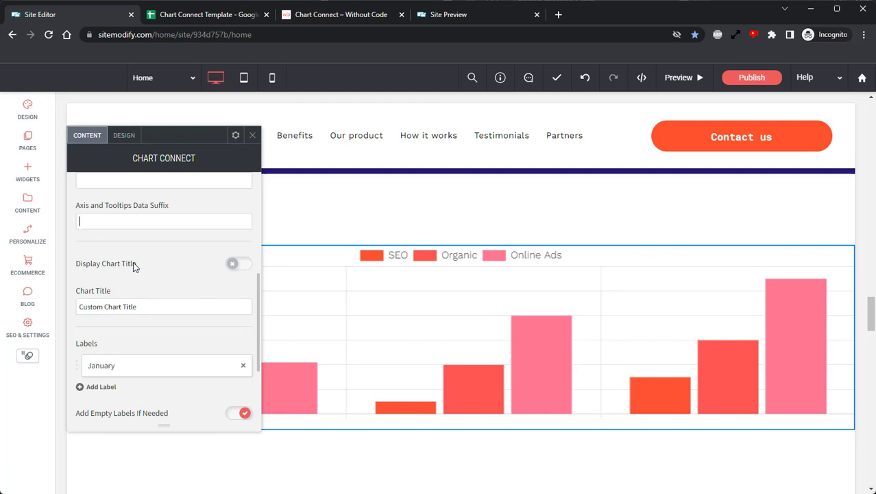
{"action": "left_click", "coordinate": [241, 271]}
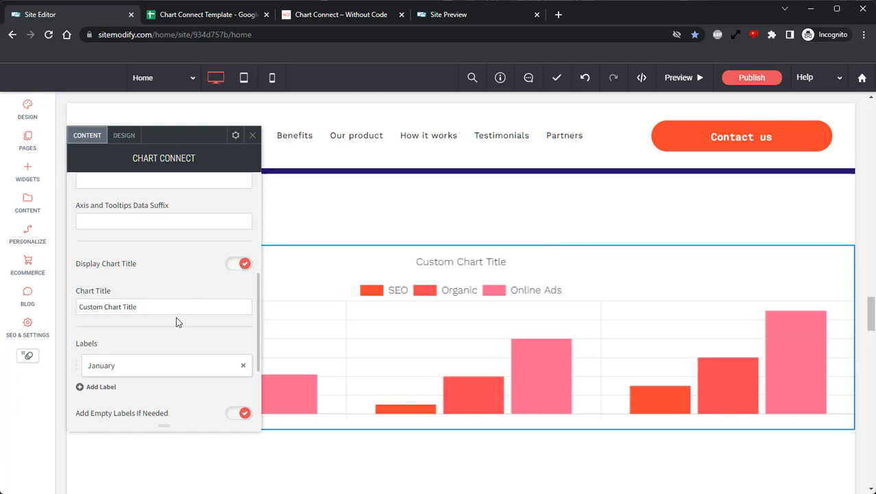
{"action": "left_click_drag", "start_coordinate": [176, 311], "coordinate": [76, 308]}
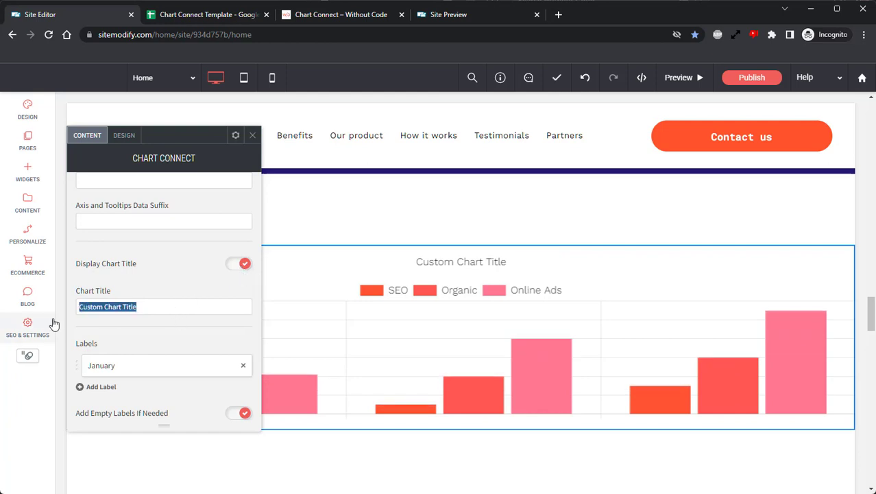
{"action": "type", "text": "Leads Gene"}
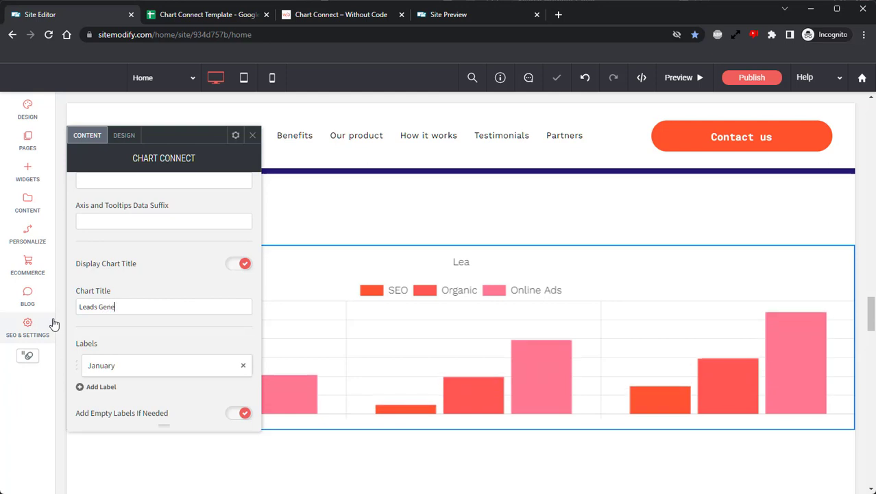
{"action": "type", "text": "ratred By "}
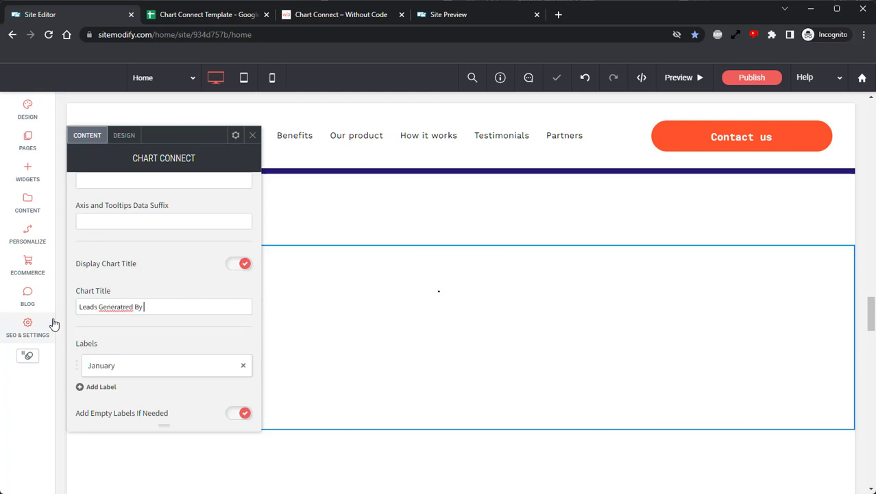
{"action": "type", "text": "Year"}
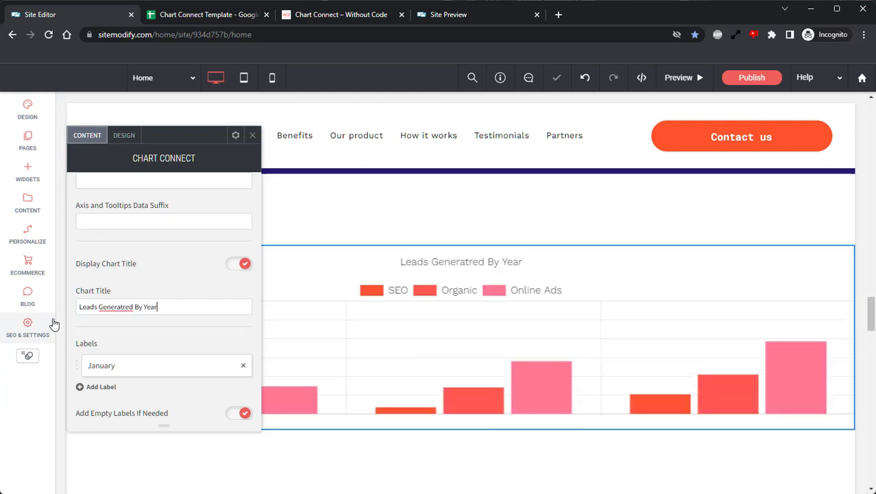
{"action": "right_click", "coordinate": [129, 307]}
{"action": "left_click", "coordinate": [141, 315]}
{"action": "left_click", "coordinate": [161, 308]}
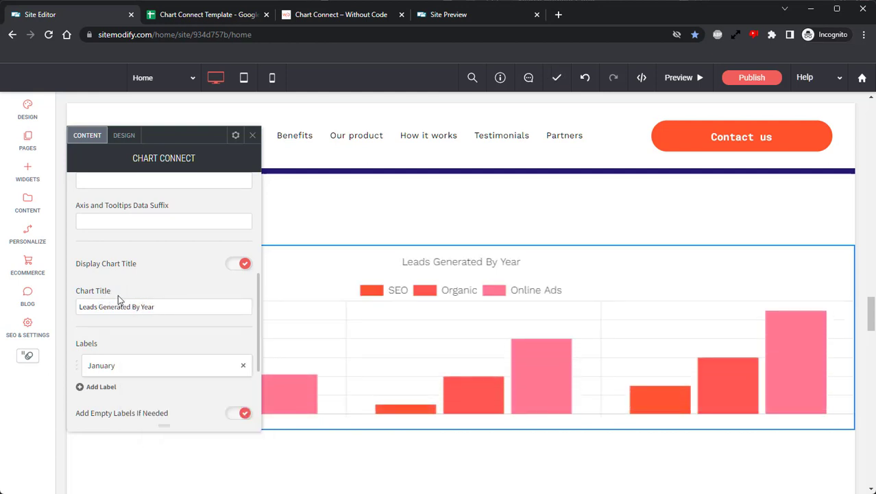
{"action": "scroll", "coordinate": [106, 362], "scroll_direction": "down", "scroll_amount": 3}
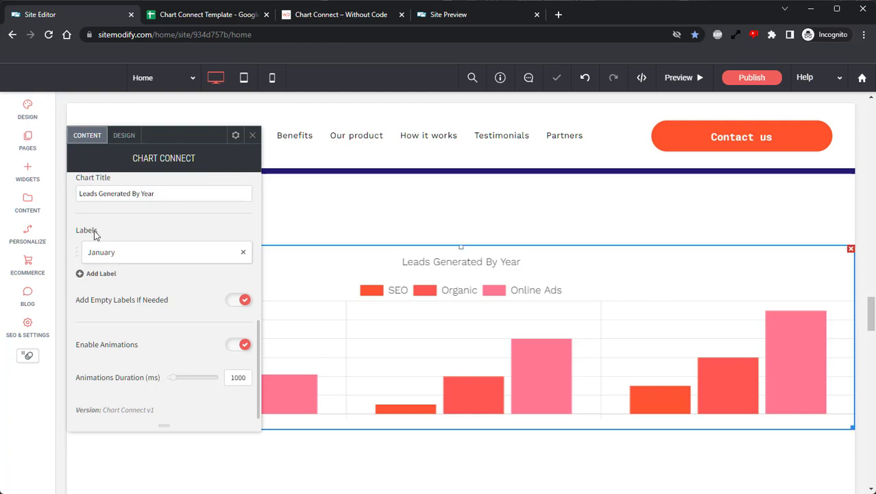
Change the chart's existing January label to 2020 and close the widget settings
{"action": "left_click", "coordinate": [112, 253]}
{"action": "scroll", "coordinate": [310, 287], "scroll_direction": "up", "scroll_amount": 10}
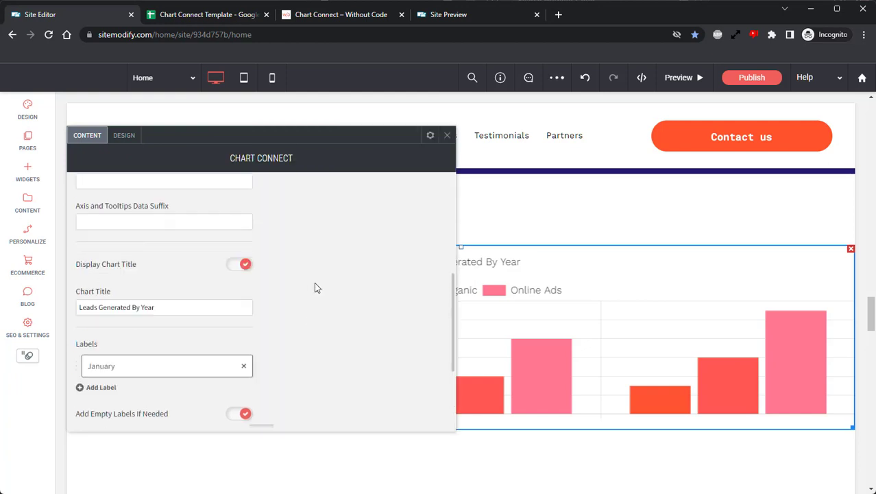
{"action": "left_click_drag", "start_coordinate": [325, 216], "coordinate": [254, 220]}
{"action": "type", "text": "2020"}
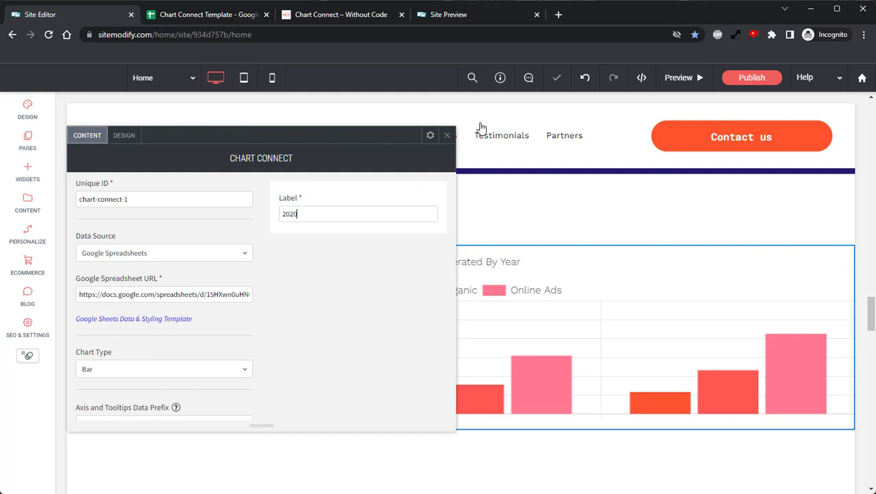
{"action": "left_click", "coordinate": [446, 135]}
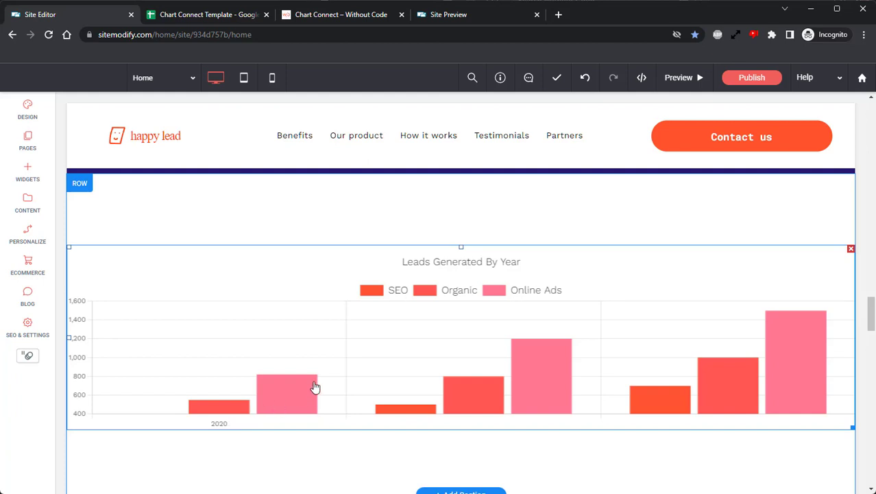
Reopen the Chart Connect settings and add a second chart label named 2021
{"action": "double_click", "coordinate": [380, 350]}
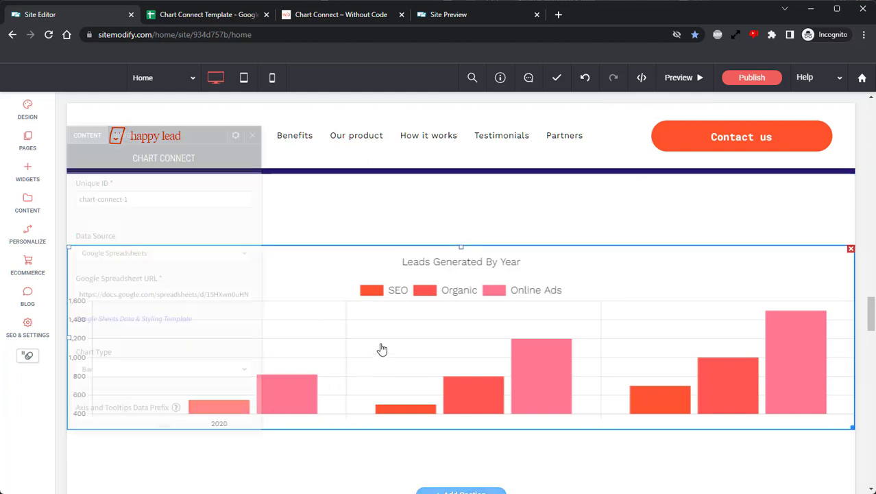
{"action": "scroll", "coordinate": [138, 303], "scroll_direction": "down", "scroll_amount": 10}
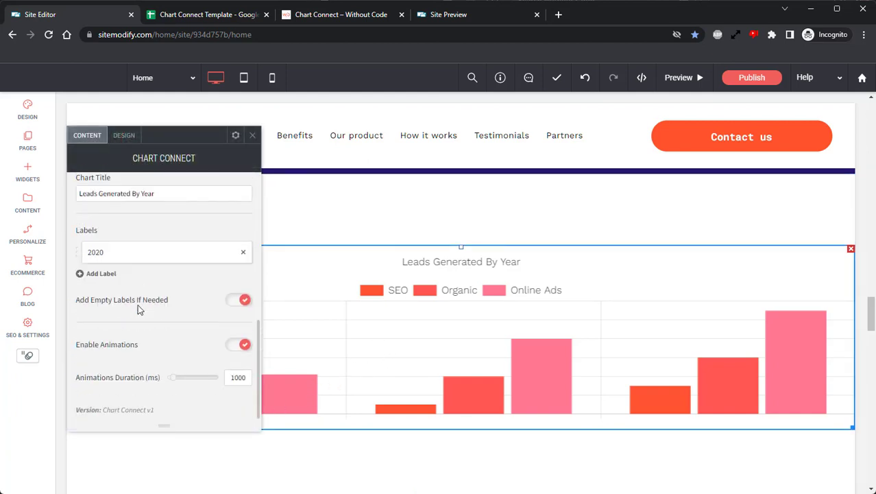
{"action": "left_click", "coordinate": [96, 274]}
{"action": "scroll", "coordinate": [342, 267], "scroll_direction": "up", "scroll_amount": 3}
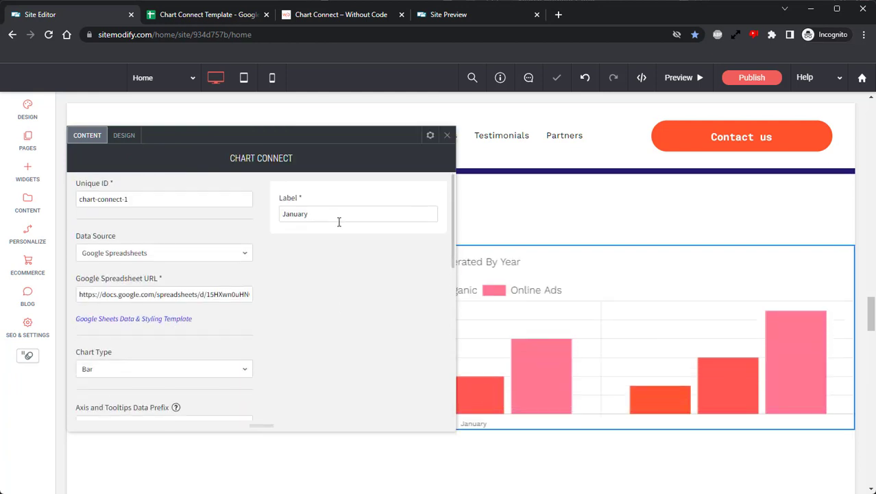
{"action": "left_click_drag", "start_coordinate": [339, 220], "coordinate": [255, 198]}
{"action": "type", "text": "2021"}
{"action": "scroll", "coordinate": [180, 329], "scroll_direction": "down", "scroll_amount": 4}
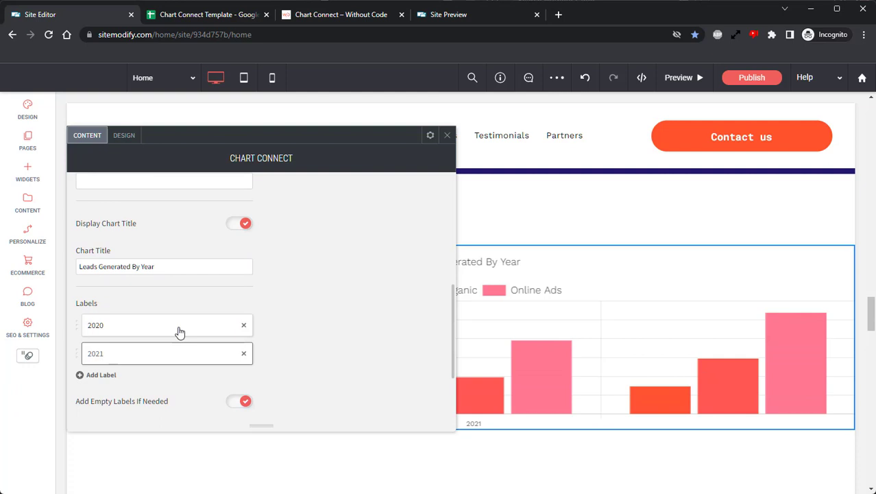
Add a third chart label named 2022 and close the widget settings
{"action": "left_click", "coordinate": [97, 374]}
{"action": "left_click", "coordinate": [144, 389]}
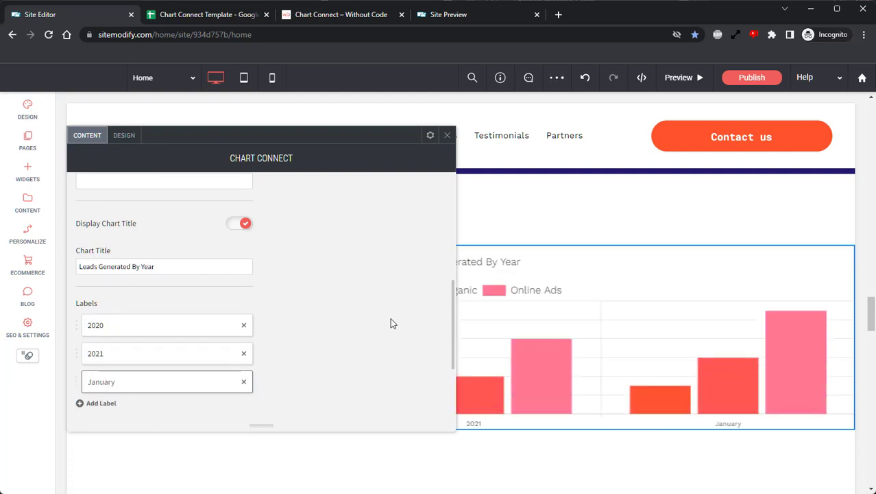
{"action": "left_click_drag", "start_coordinate": [364, 217], "coordinate": [238, 196]}
{"action": "type", "text": "2022"}
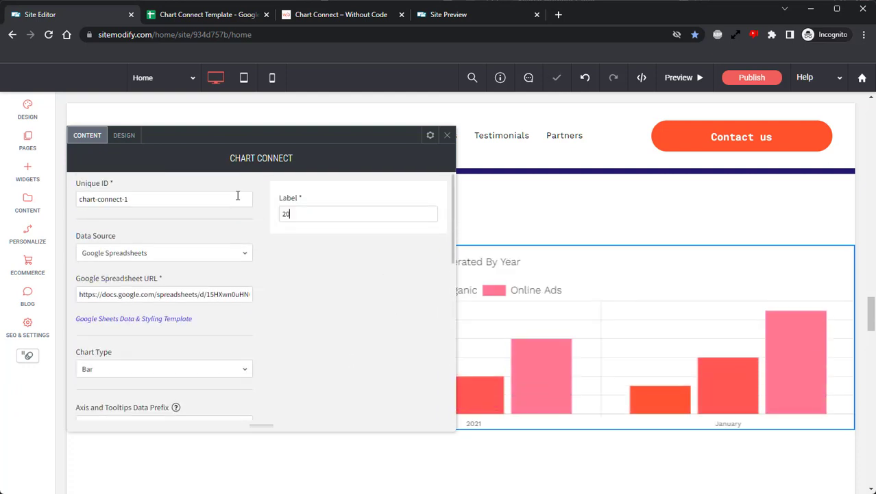
{"action": "left_click", "coordinate": [447, 135]}
{"action": "left_click", "coordinate": [227, 425]}
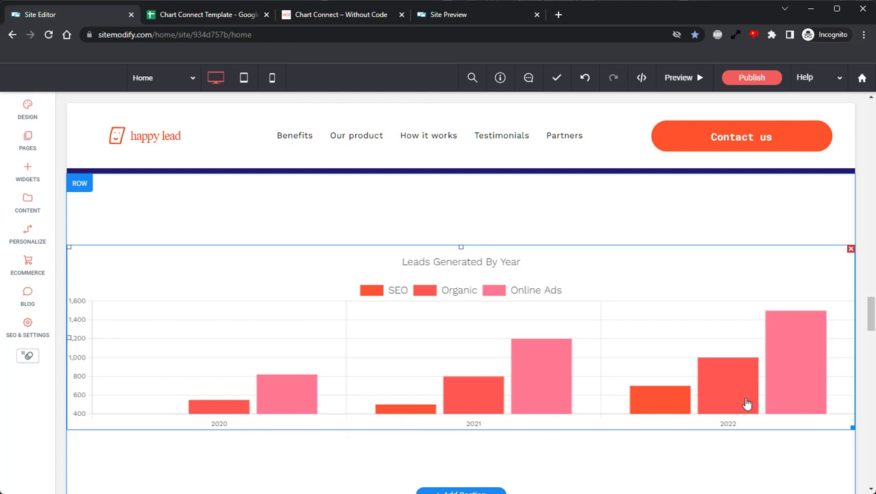
Review the Chart Connect content settings and design styling categories, and open the Bar Chart Styling options
{"action": "double_click", "coordinate": [499, 339]}
{"action": "scroll", "coordinate": [175, 261], "scroll_direction": "down", "scroll_amount": 5}
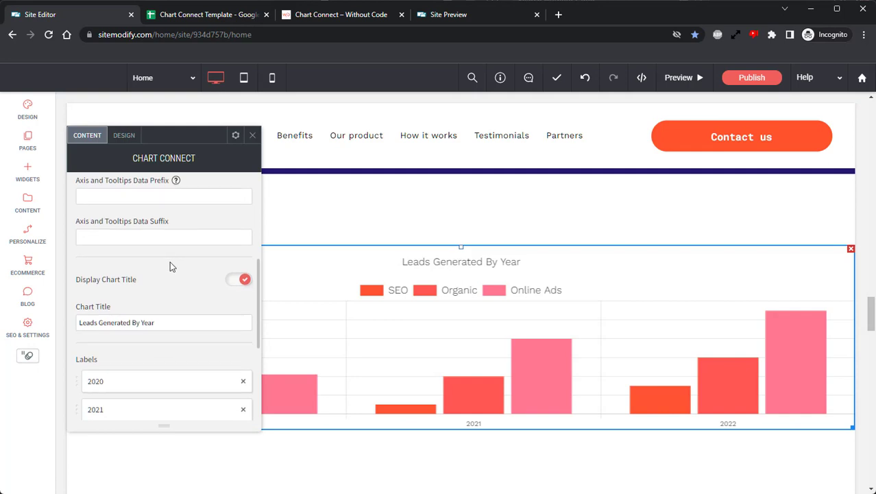
{"action": "scroll", "coordinate": [116, 260], "scroll_direction": "down", "scroll_amount": 2}
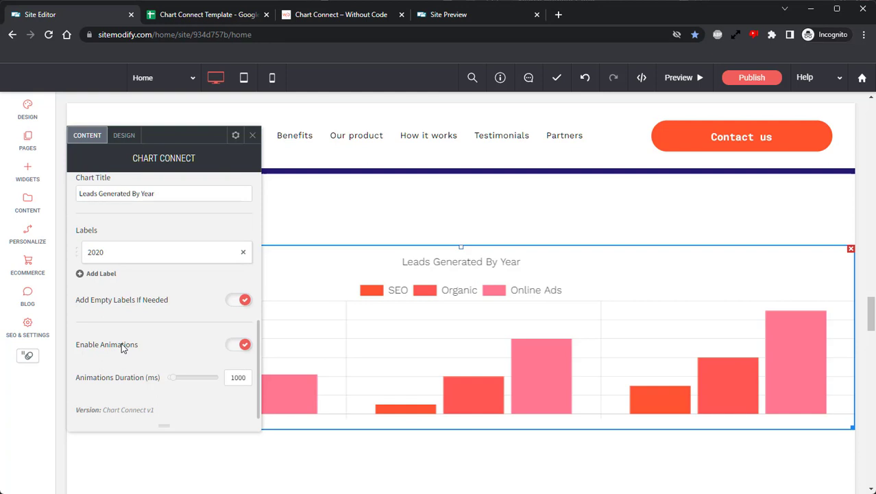
{"action": "left_click", "coordinate": [134, 137]}
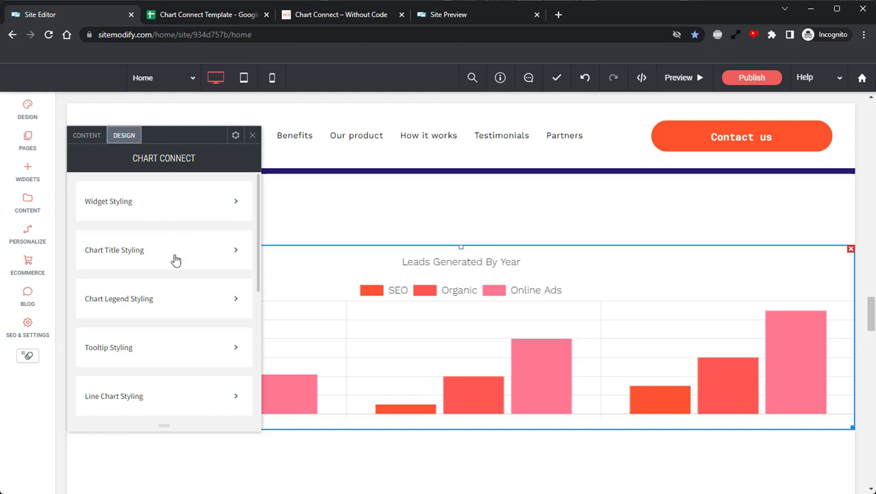
{"action": "scroll", "coordinate": [147, 309], "scroll_direction": "down", "scroll_amount": 4}
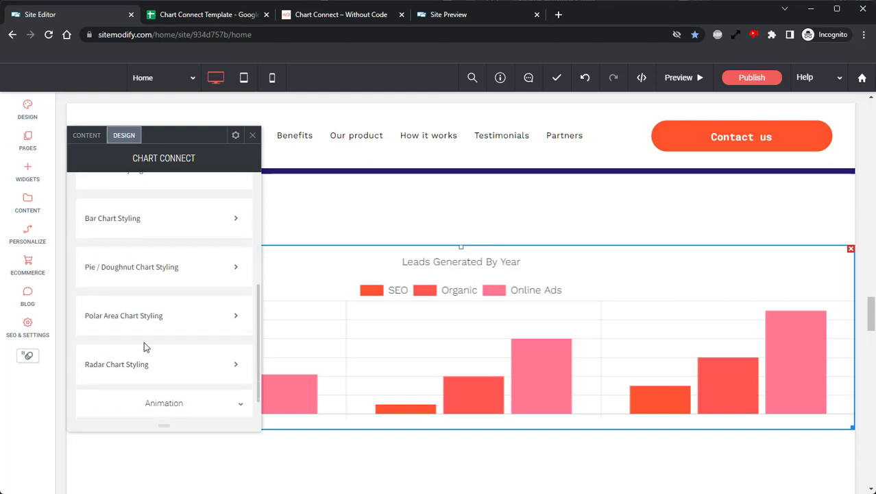
{"action": "scroll", "coordinate": [117, 285], "scroll_direction": "down", "scroll_amount": 1}
{"action": "scroll", "coordinate": [111, 261], "scroll_direction": "up", "scroll_amount": 2}
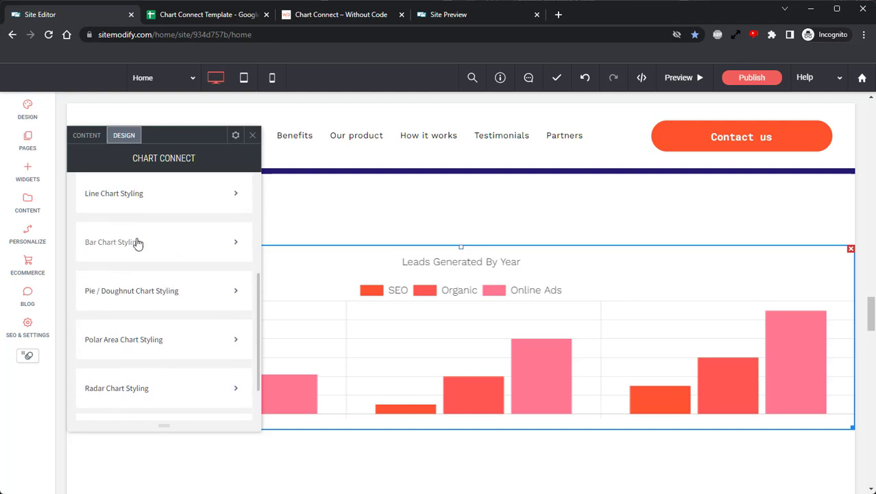
{"action": "left_click", "coordinate": [155, 247]}
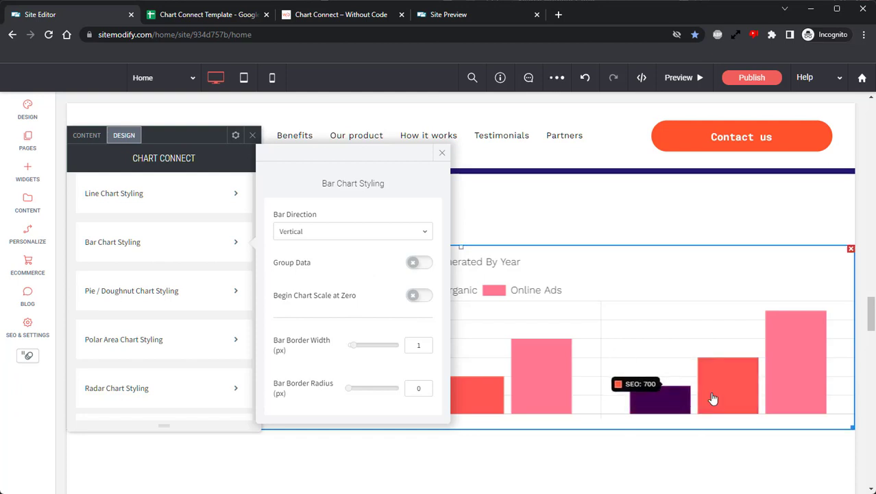
Try the Group Data option on the bar chart and turn it back off
{"action": "left_click", "coordinate": [422, 269]}
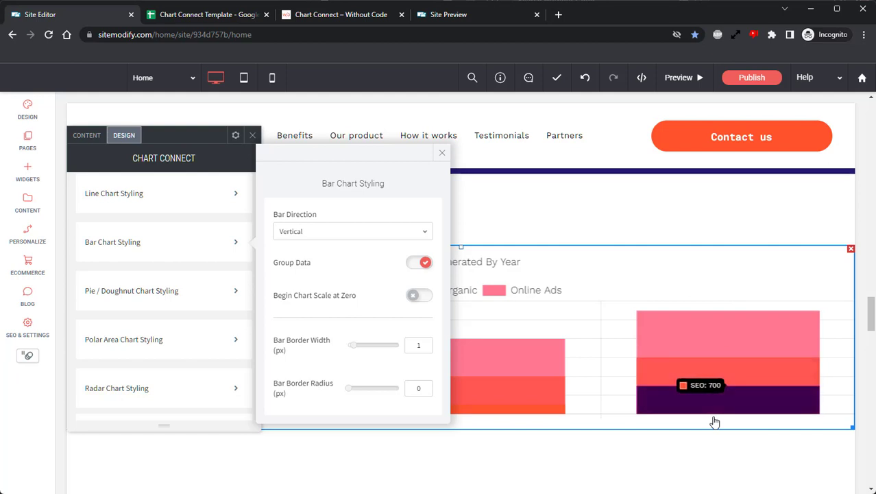
{"action": "left_click", "coordinate": [426, 264]}
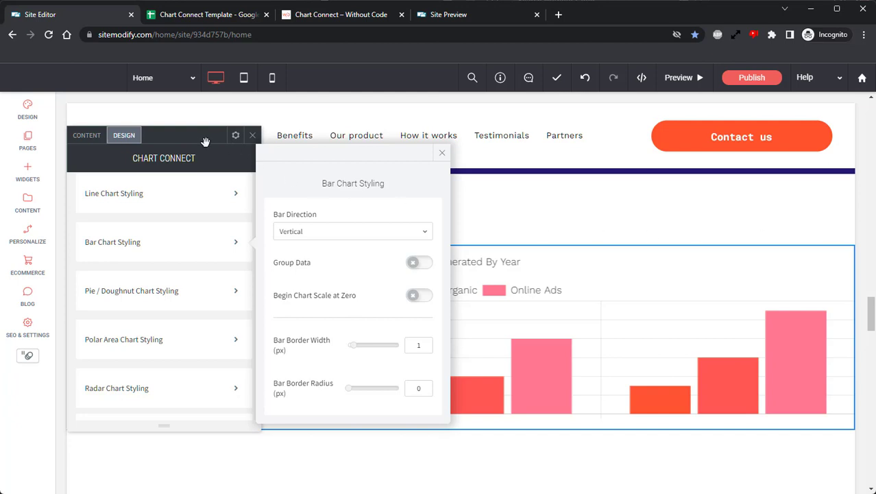
Make the bar chart's scale begin at zero, view the Pie / Doughnut Chart Styling options, and close the widget settings
{"action": "left_click_drag", "start_coordinate": [209, 139], "coordinate": [518, 127]}
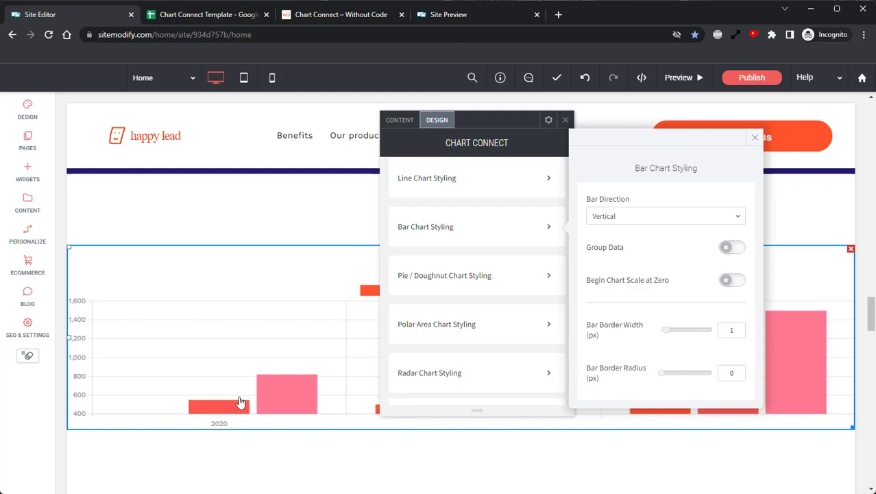
{"action": "left_click", "coordinate": [734, 282]}
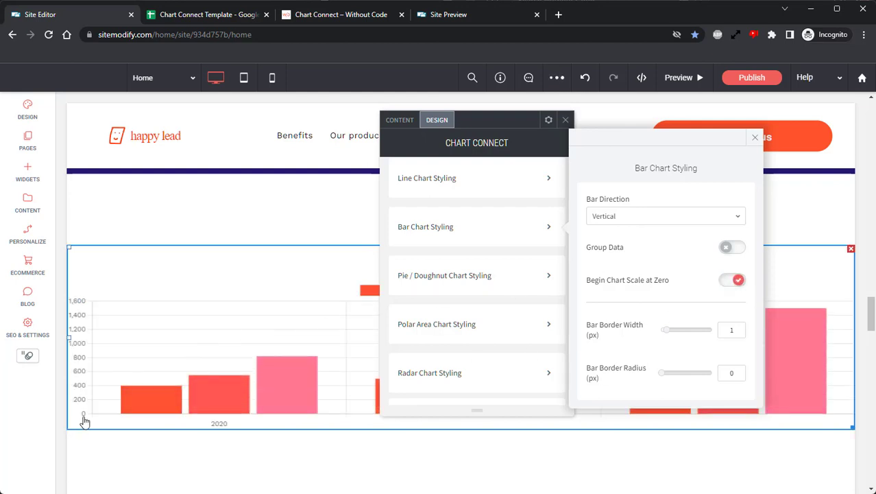
{"action": "mouse_move", "coordinate": [154, 403]}
{"action": "left_click", "coordinate": [493, 276]}
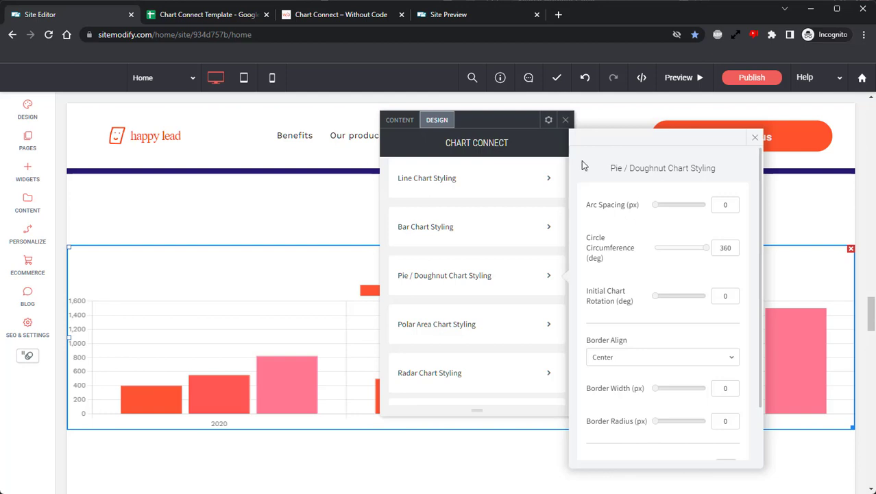
{"action": "left_click", "coordinate": [565, 120]}
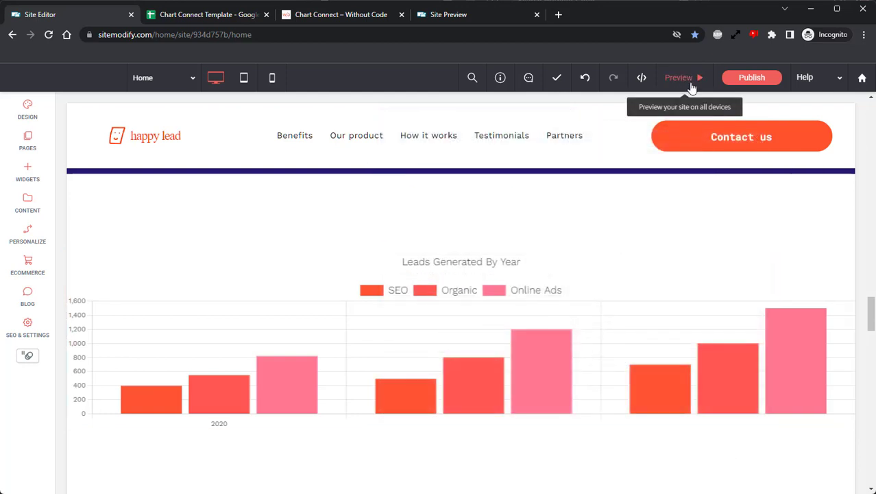
Copy the site's preview link from preview mode and open it in a new browser tab in desktop view
{"action": "left_click", "coordinate": [688, 77]}
{"action": "left_click", "coordinate": [605, 80]}
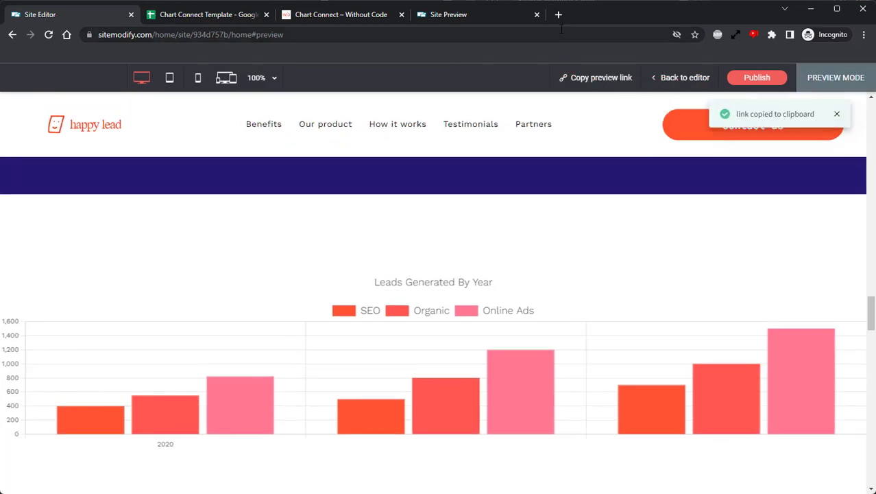
{"action": "left_click", "coordinate": [558, 15]}
{"action": "right_click", "coordinate": [543, 36]}
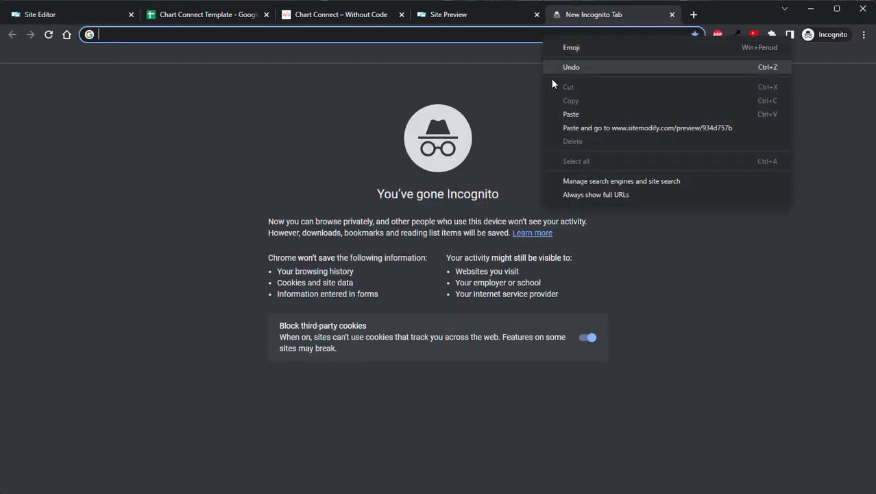
{"action": "left_click", "coordinate": [569, 124]}
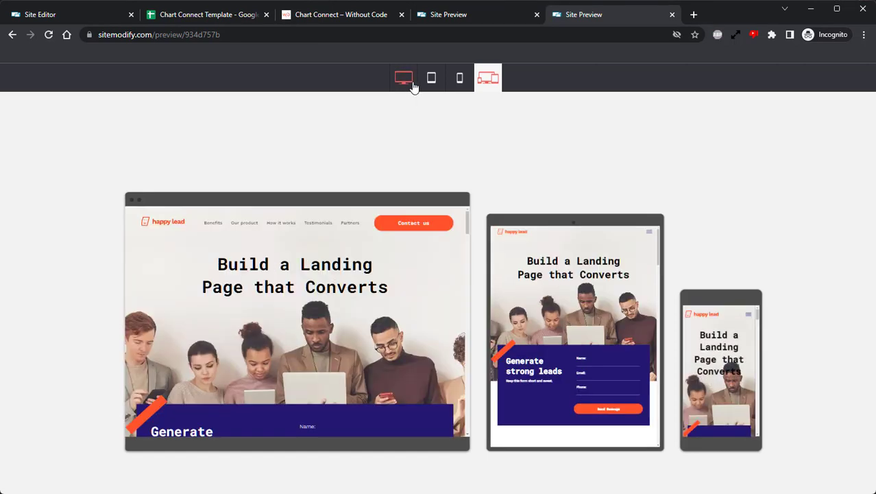
{"action": "left_click", "coordinate": [409, 83]}
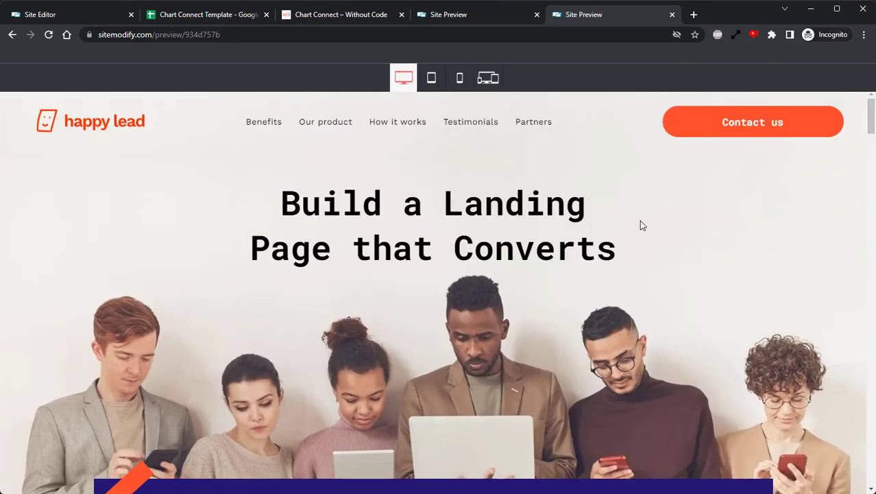
Find the leads chart on the previewed page, check its bar tooltips, and hide the SEO series
{"action": "scroll", "coordinate": [652, 254], "scroll_direction": "down", "scroll_amount": 20}
{"action": "scroll", "coordinate": [653, 259], "scroll_direction": "down", "scroll_amount": 15}
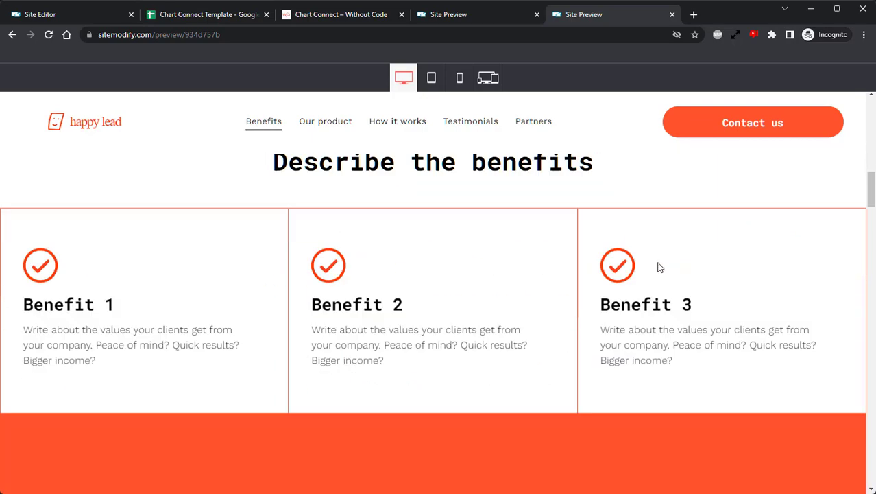
{"action": "scroll", "coordinate": [654, 271], "scroll_direction": "down", "scroll_amount": 15}
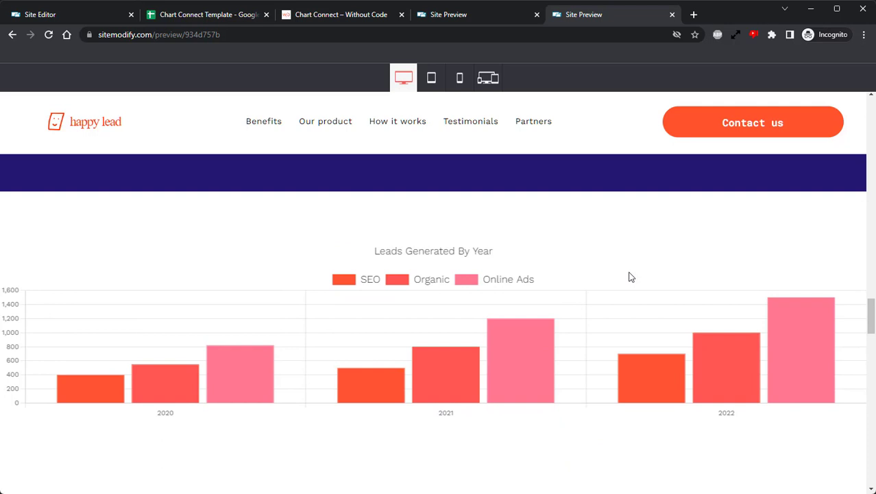
{"action": "mouse_move", "coordinate": [796, 314]}
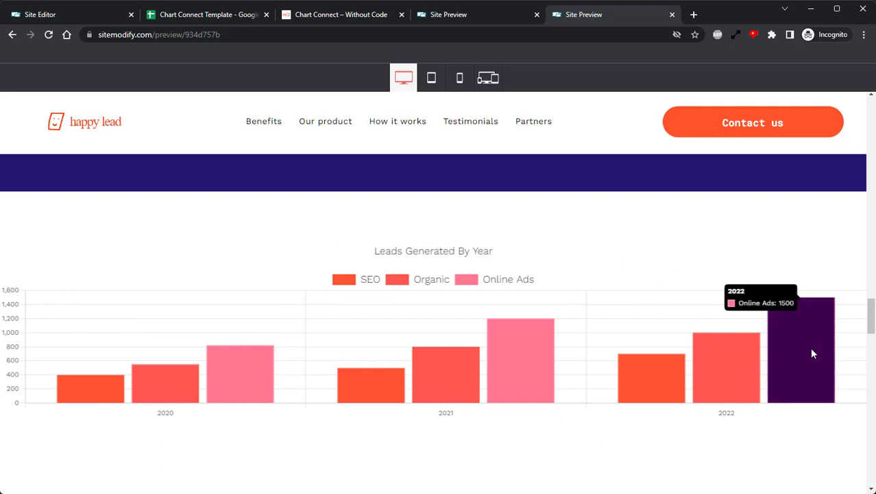
{"action": "mouse_move", "coordinate": [668, 390]}
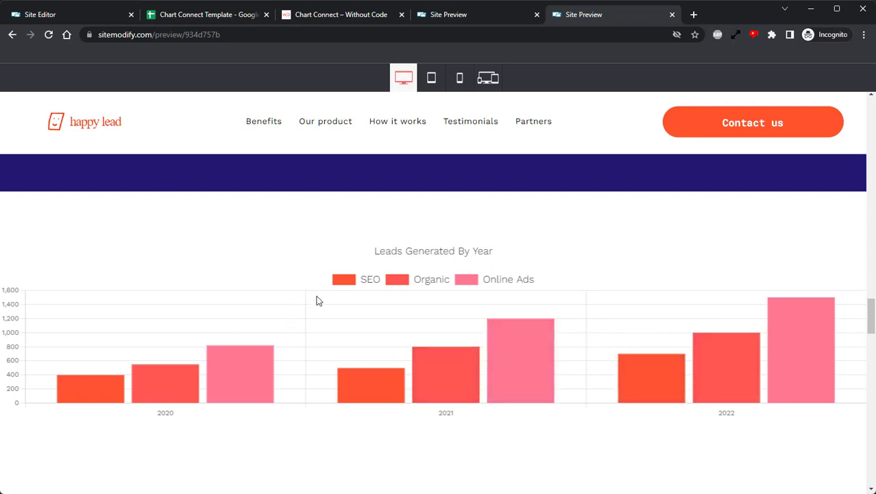
{"action": "left_click", "coordinate": [365, 281]}
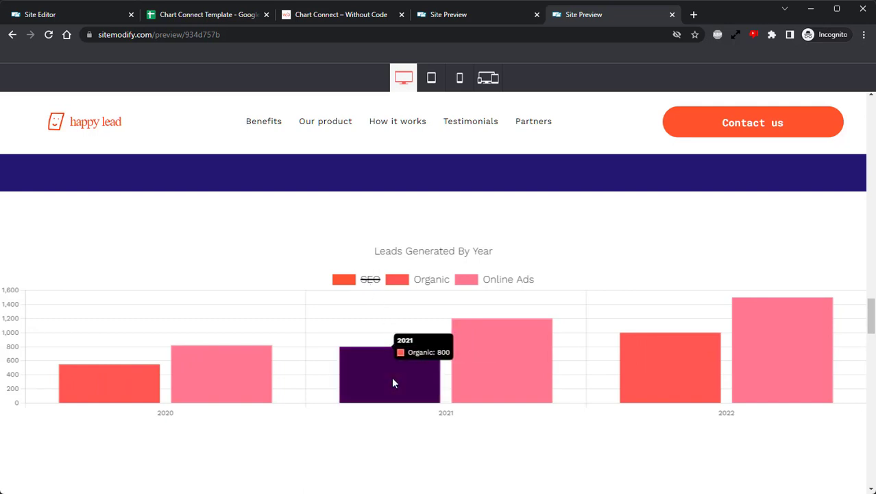
{"action": "mouse_move", "coordinate": [500, 361]}
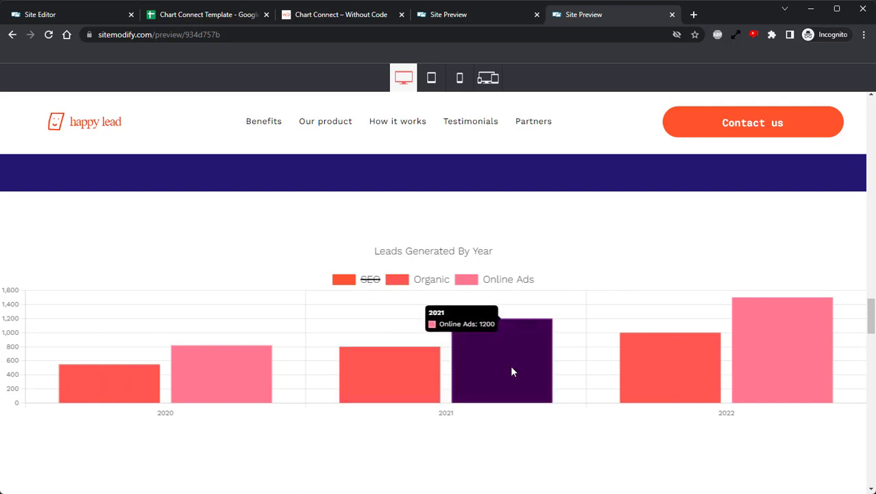